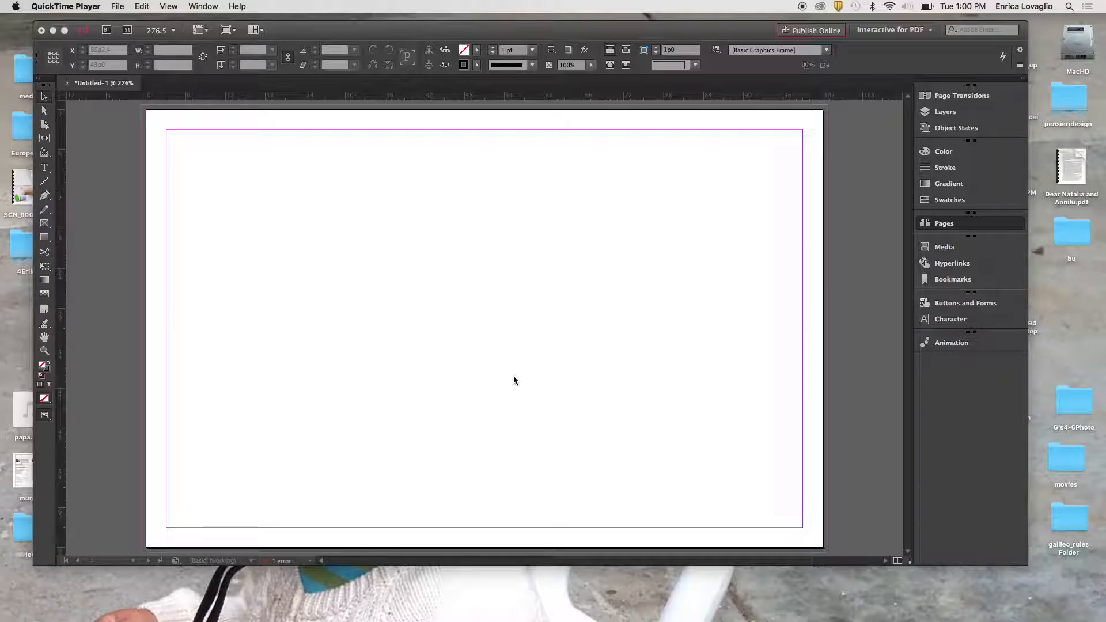
left_click(472, 426)
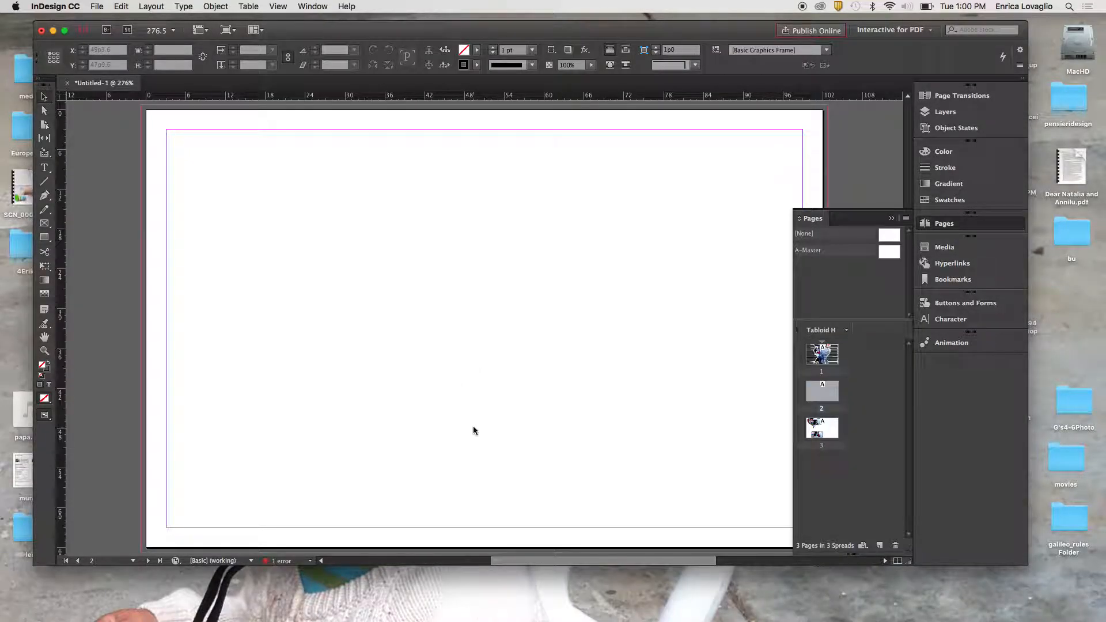
key("super+d")
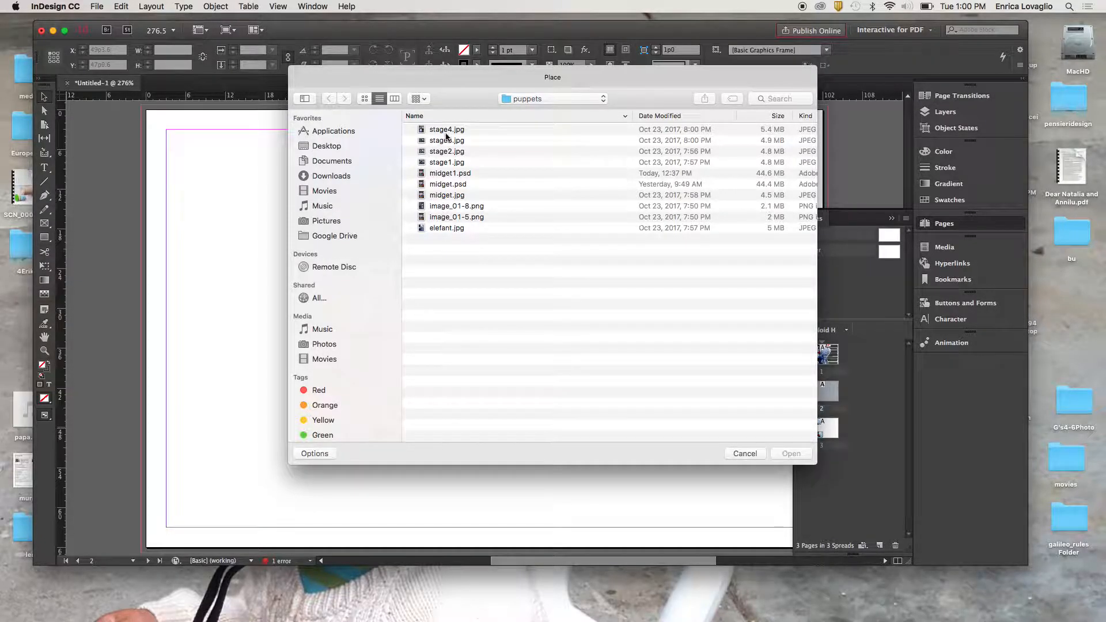
left_click(445, 132)
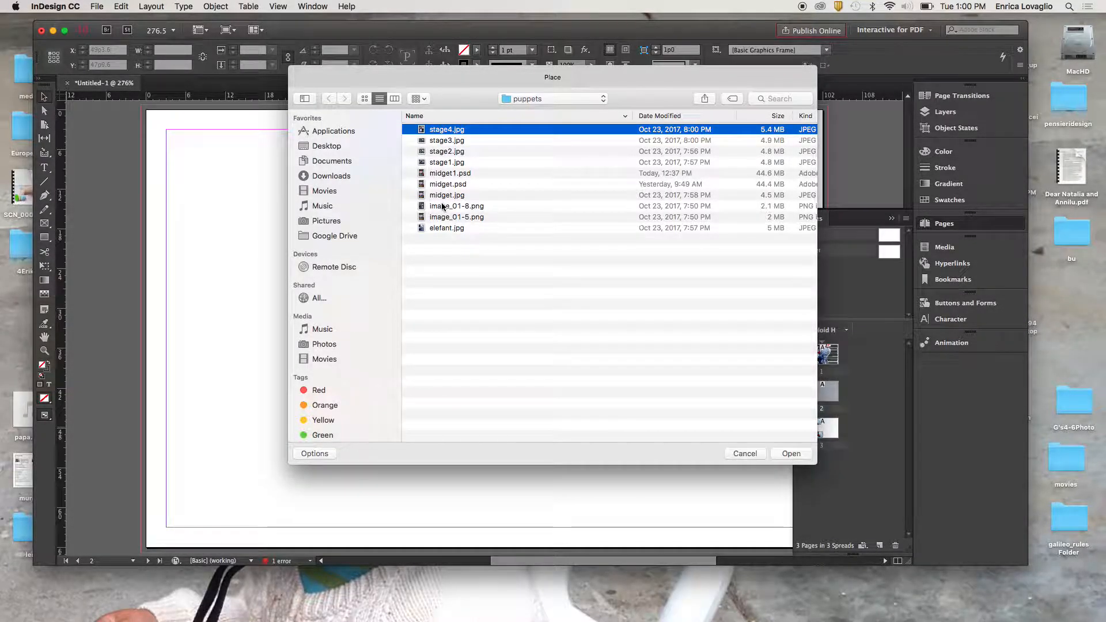
left_click(443, 163, "shift")
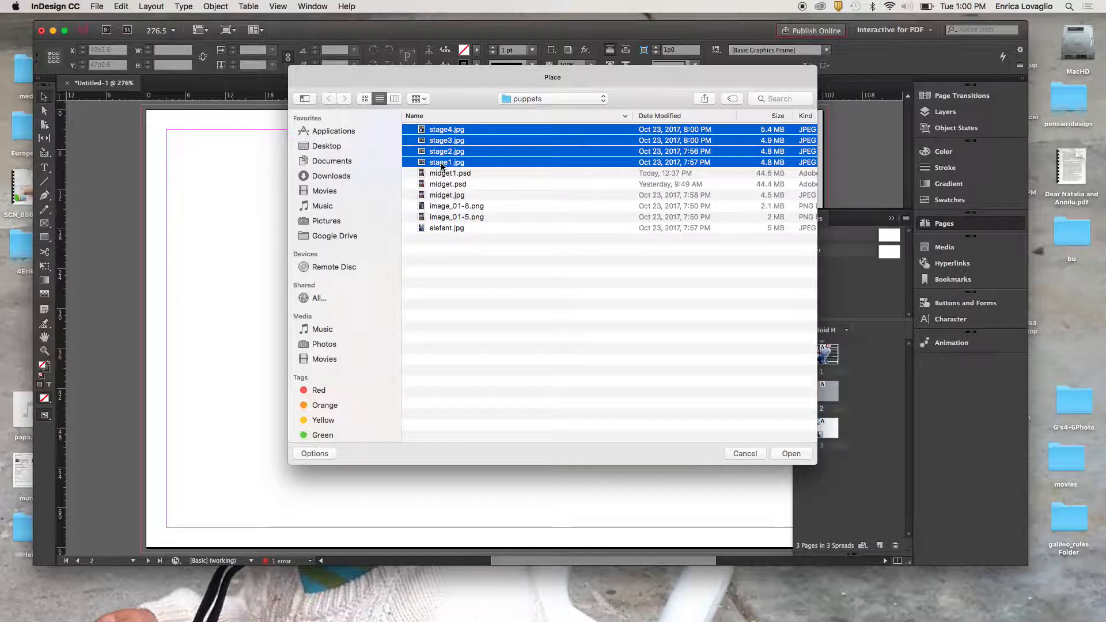
left_click(442, 196, "super")
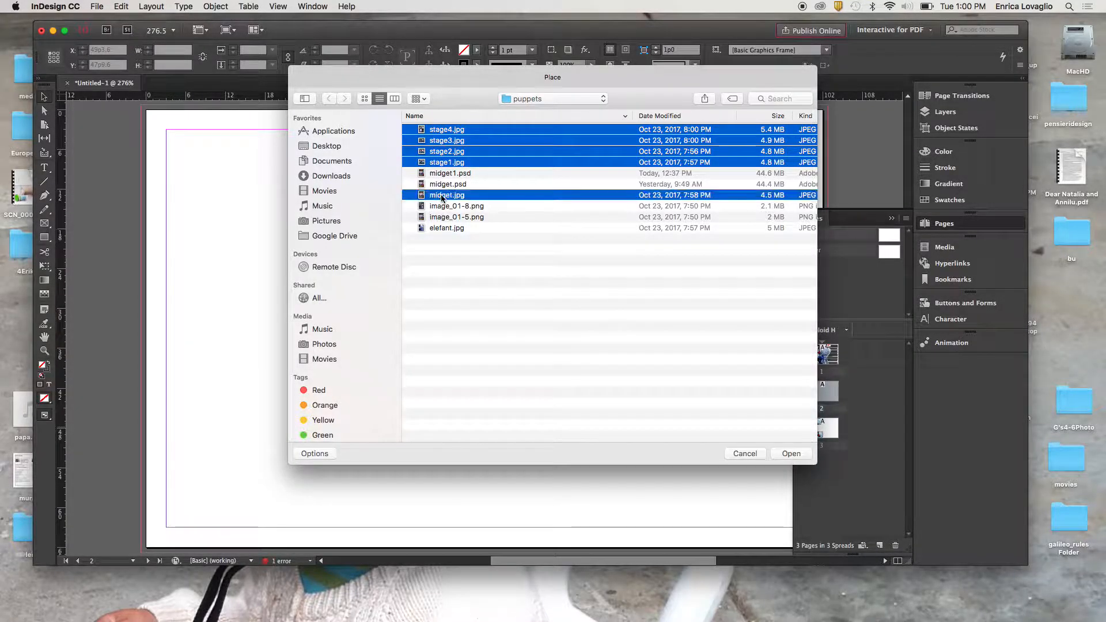
left_click(443, 229, "super")
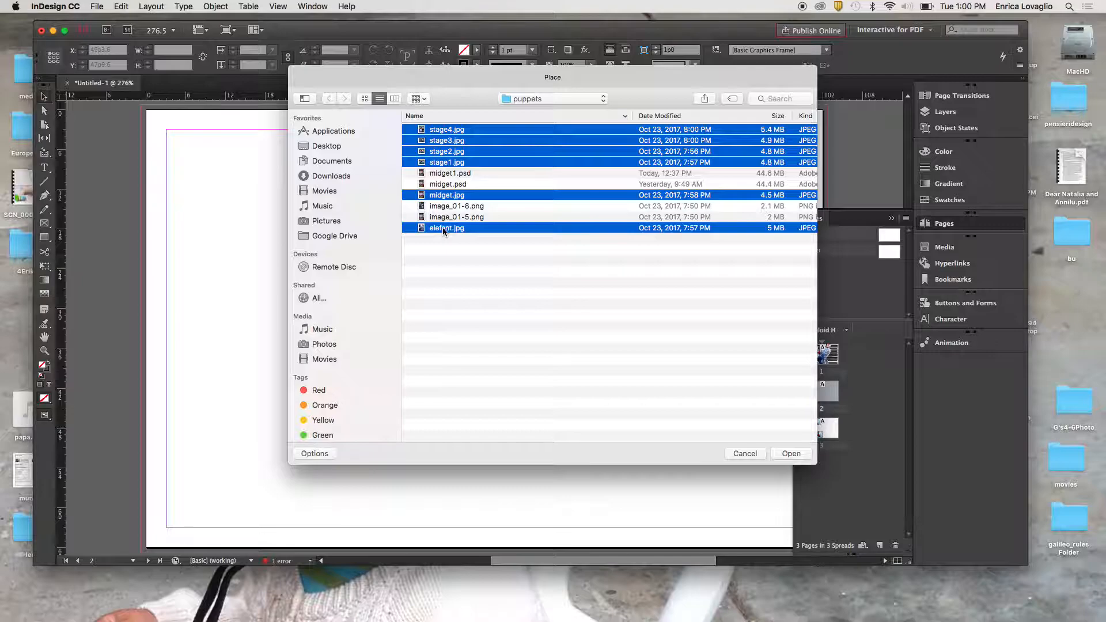
left_click(444, 217, "super")
left_click(444, 218, "super")
left_click(444, 218, "super")
left_click(444, 208, "super")
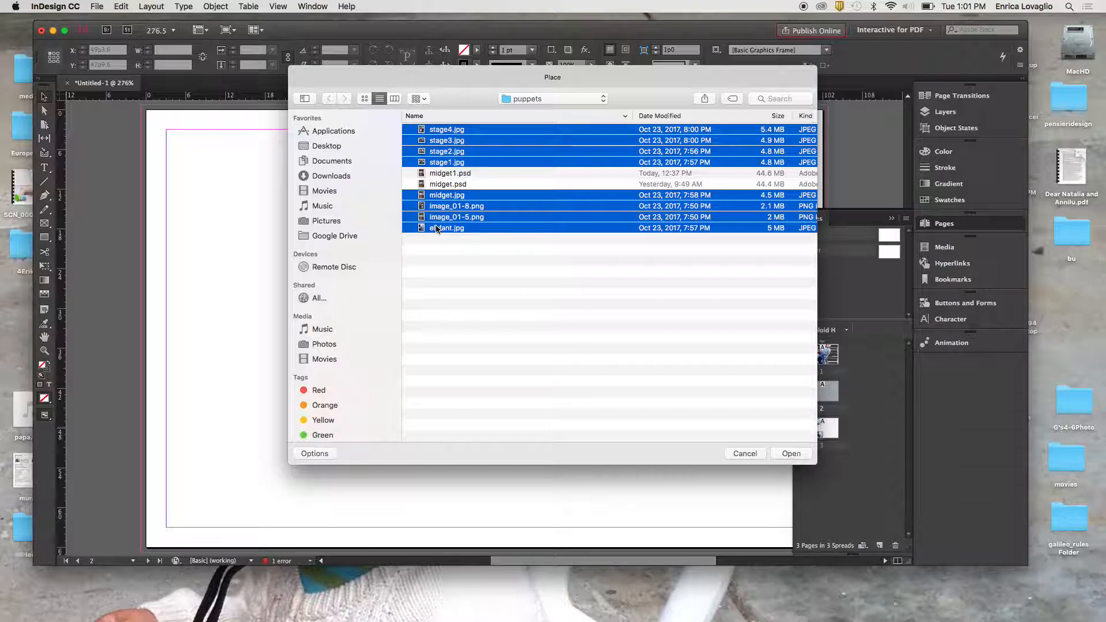
left_click(786, 452)
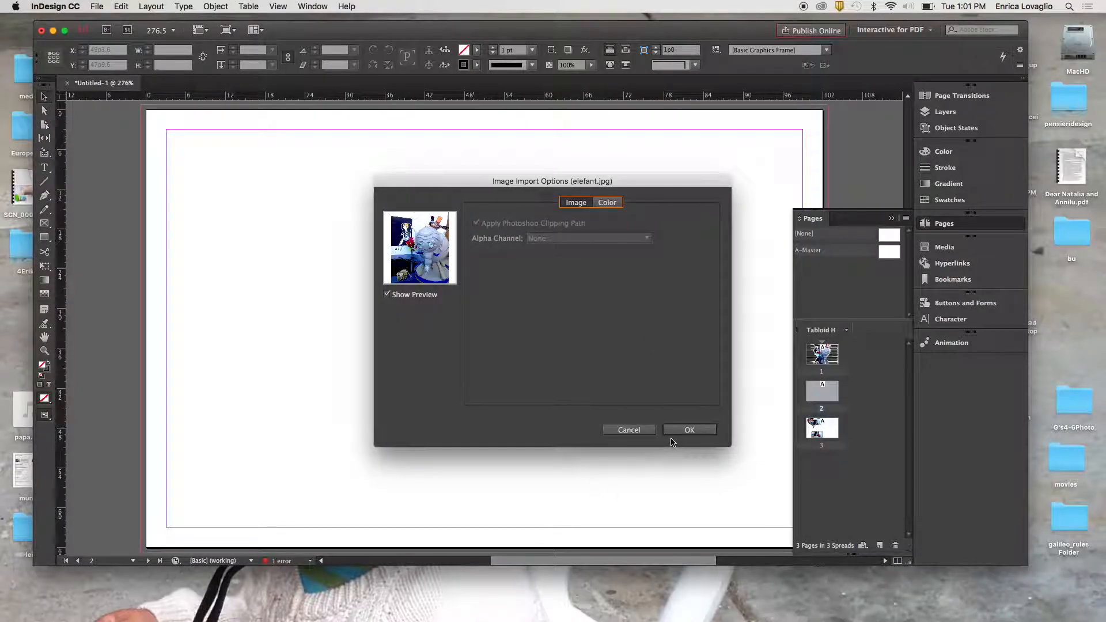
left_click(625, 434)
left_click(625, 433)
left_click(625, 434)
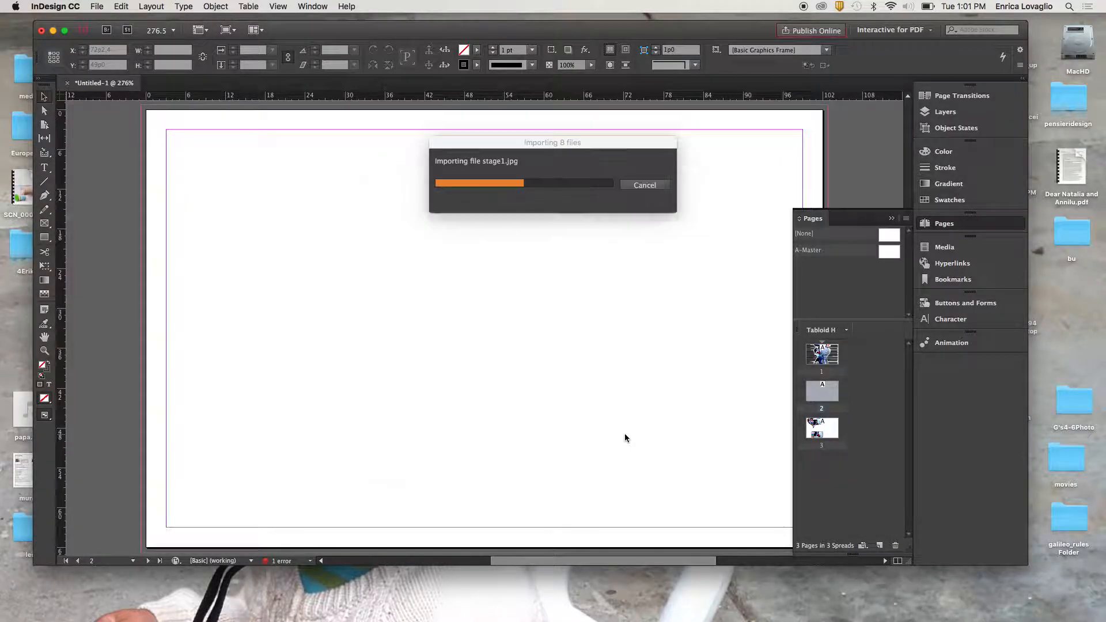
left_click(625, 434)
left_click(625, 434)
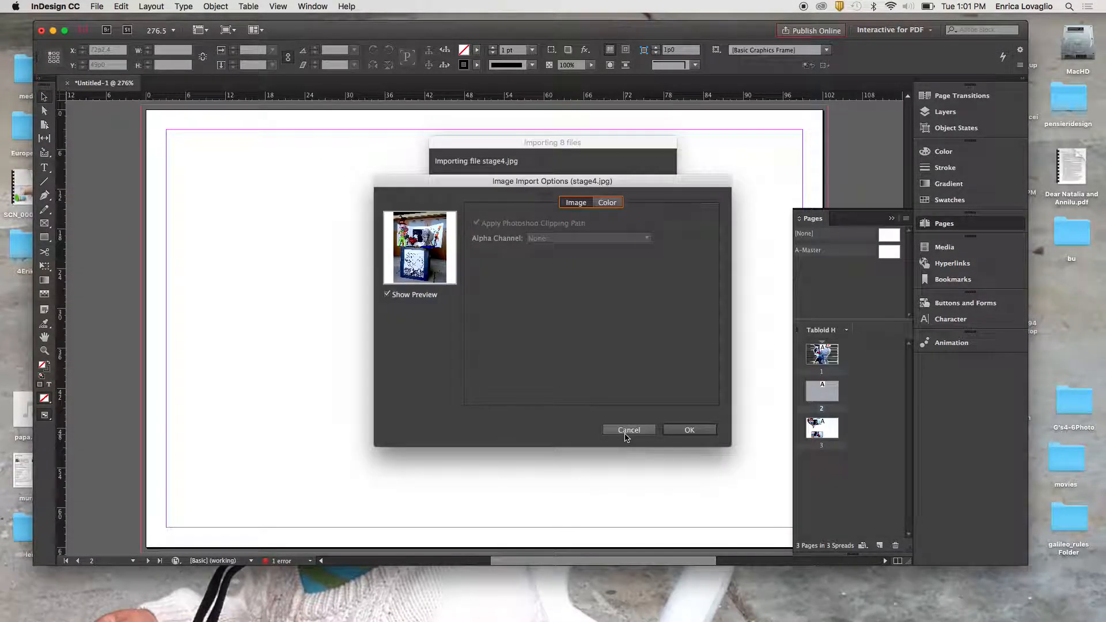
left_click(624, 433)
Step: Start placing files from the puppets folder with elefant.jpg selected, and turn off Show Import Options
key("super+d")
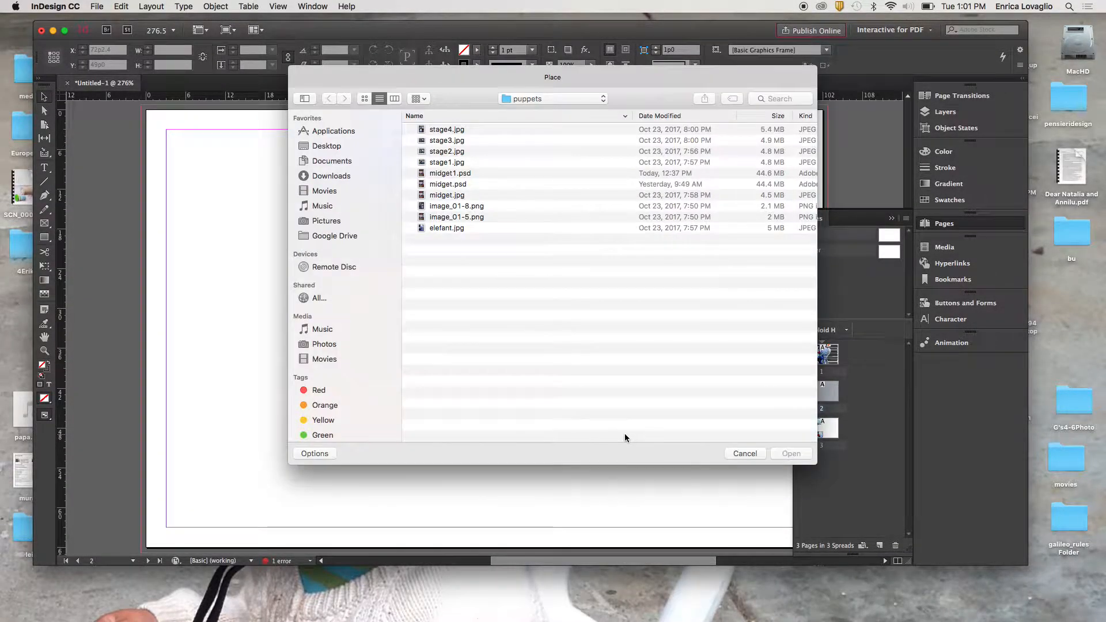
left_click(421, 228)
left_click(322, 454)
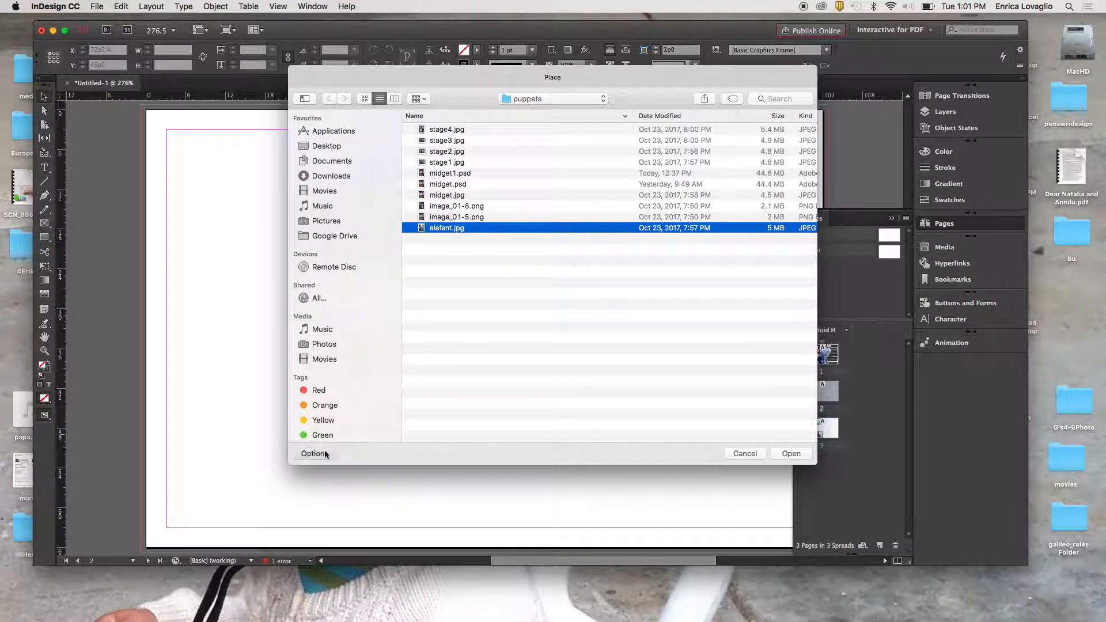
left_click(368, 410)
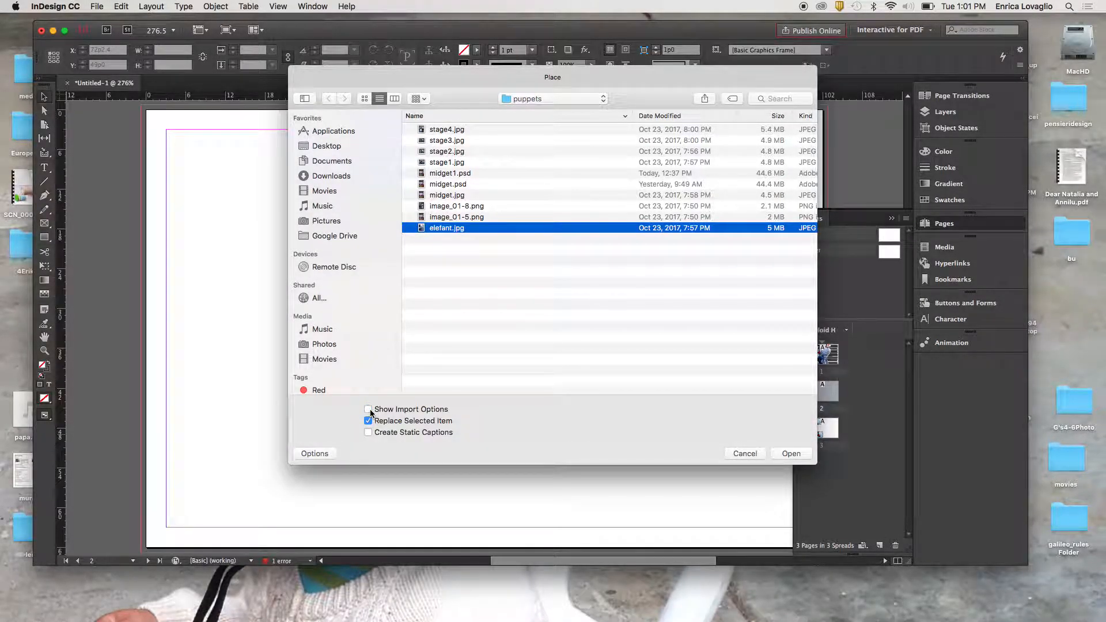
Step: Load all eight JPG and PNG images from the puppets folder for placing, leaving out the two midget PSD files
left_click(439, 196, "shift")
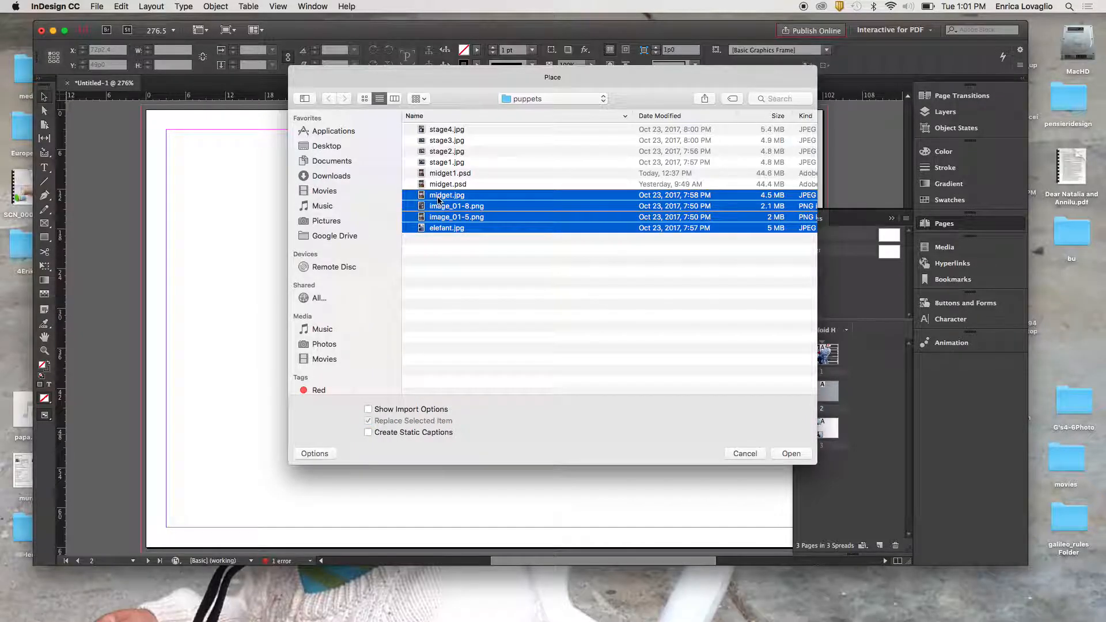
left_click(445, 163, "super")
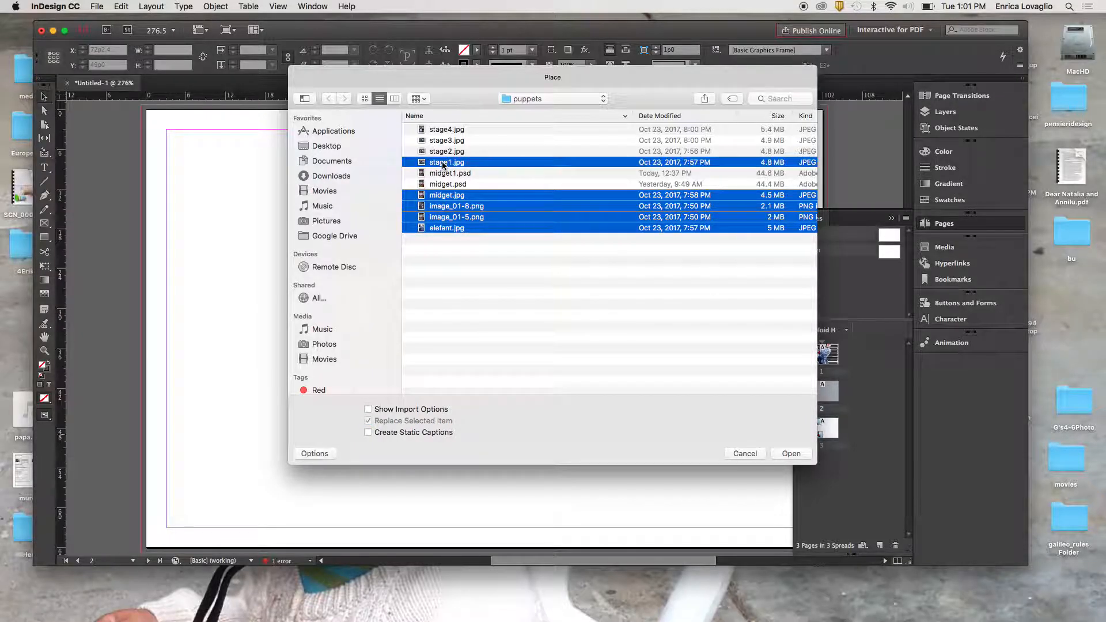
left_click(444, 130, "super")
left_click(442, 141, "super")
left_click(442, 151, "super")
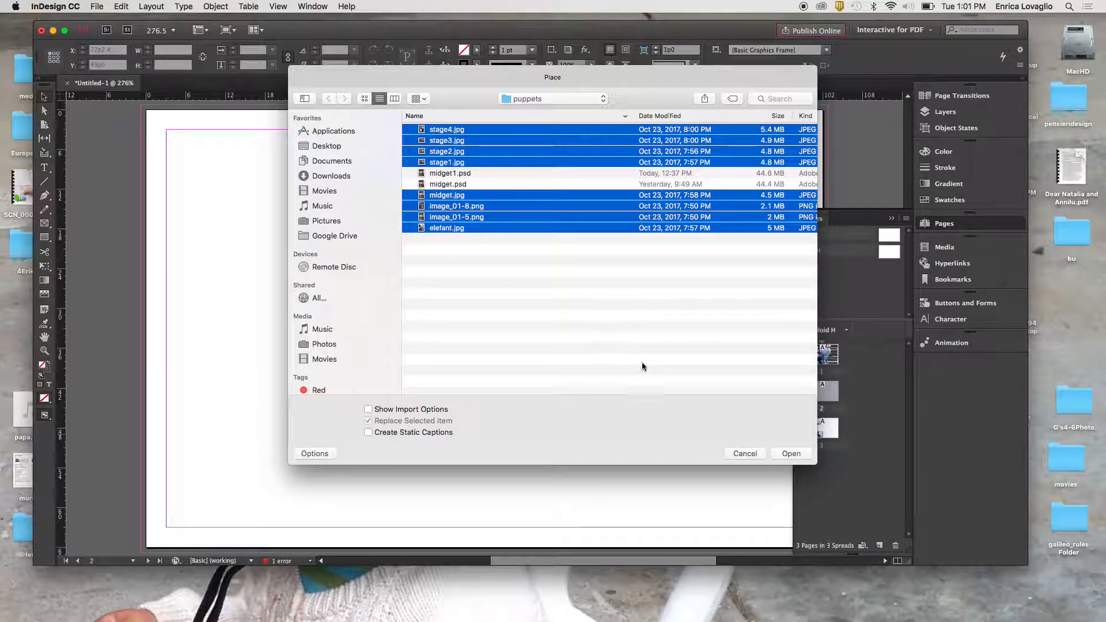
left_click(789, 454)
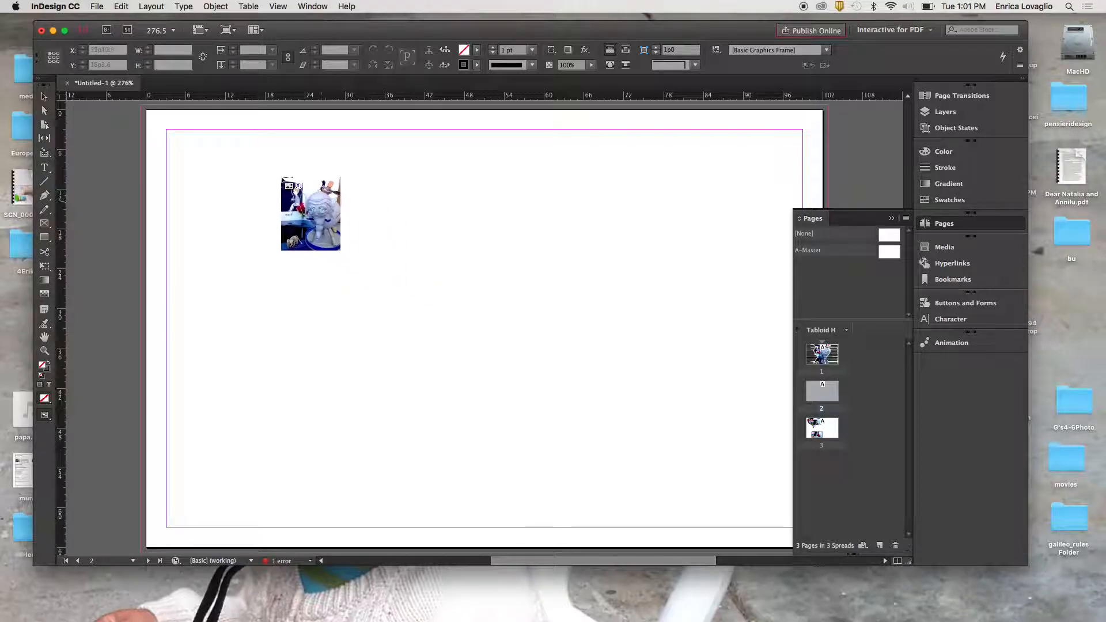
Step: Try placing the first three loaded images one by one across page 2, and undo all three placements
left_click(195, 158)
left_click(569, 207)
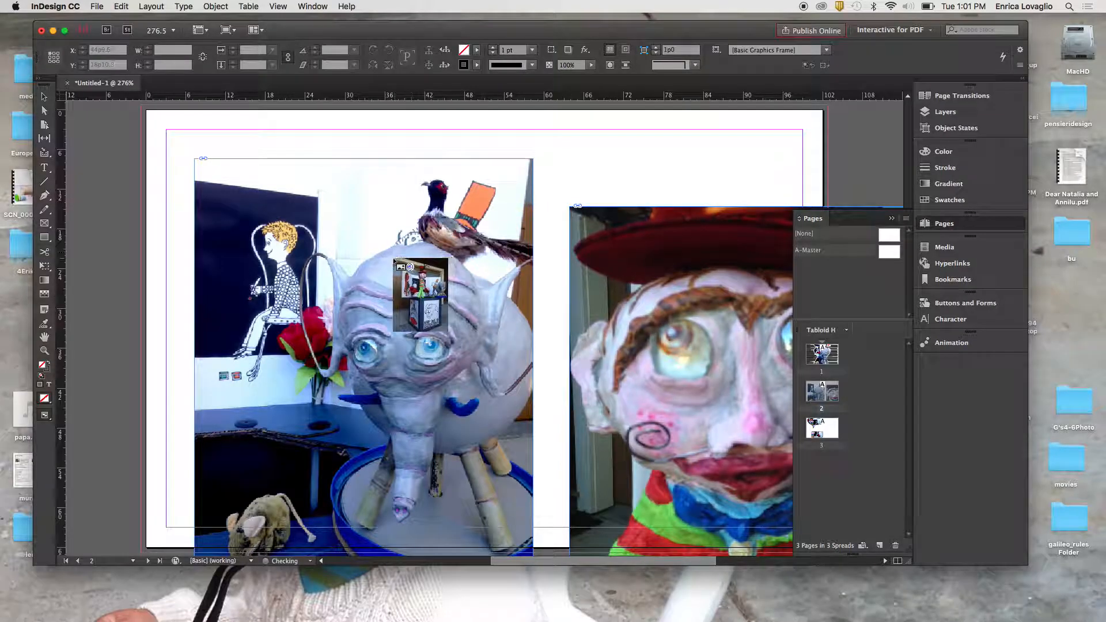
left_click(393, 259)
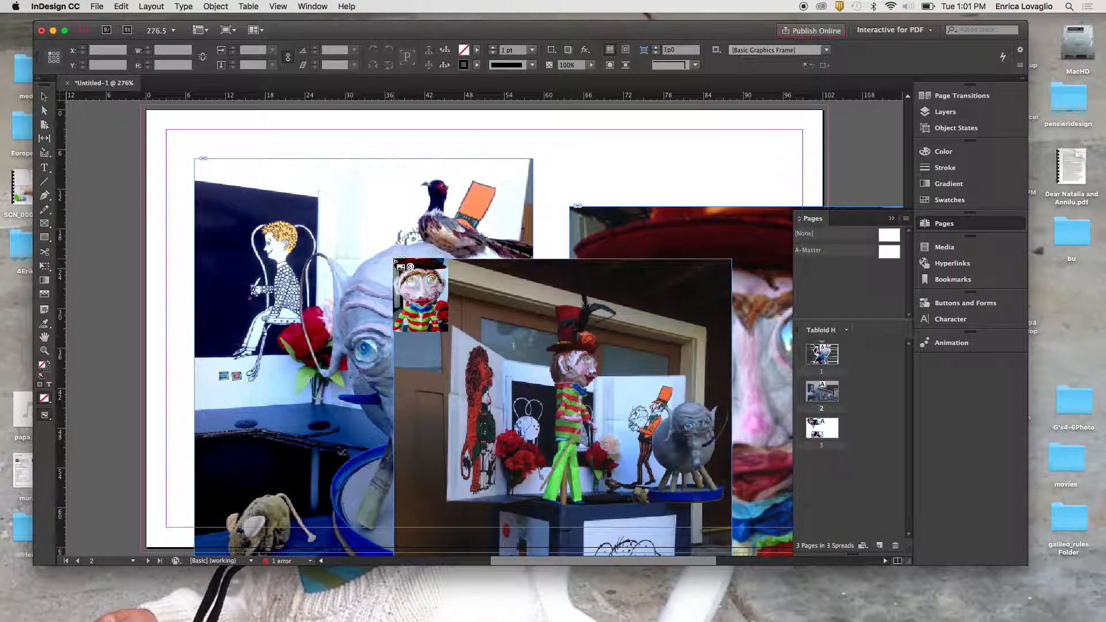
key("super+z")
key("super+z")
key("super+z")
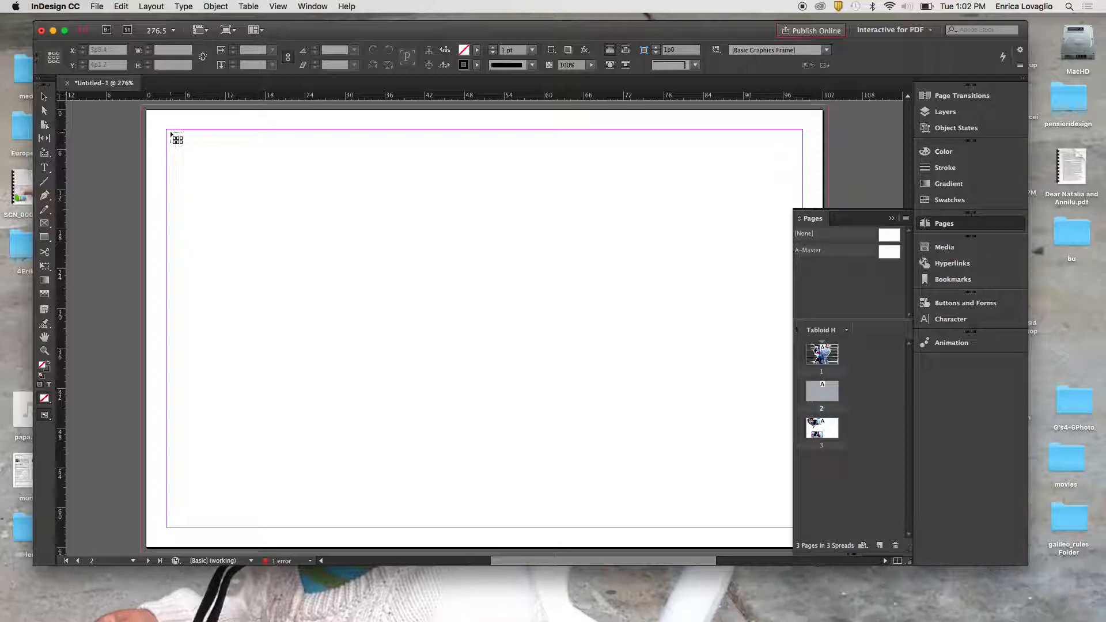
Step: Draw a three-by-three placement grid about 71p0 by 48p5 from the page's upper-left margin corner, and close the gaps between its rows
left_click_drag(168, 131, 556, 440)
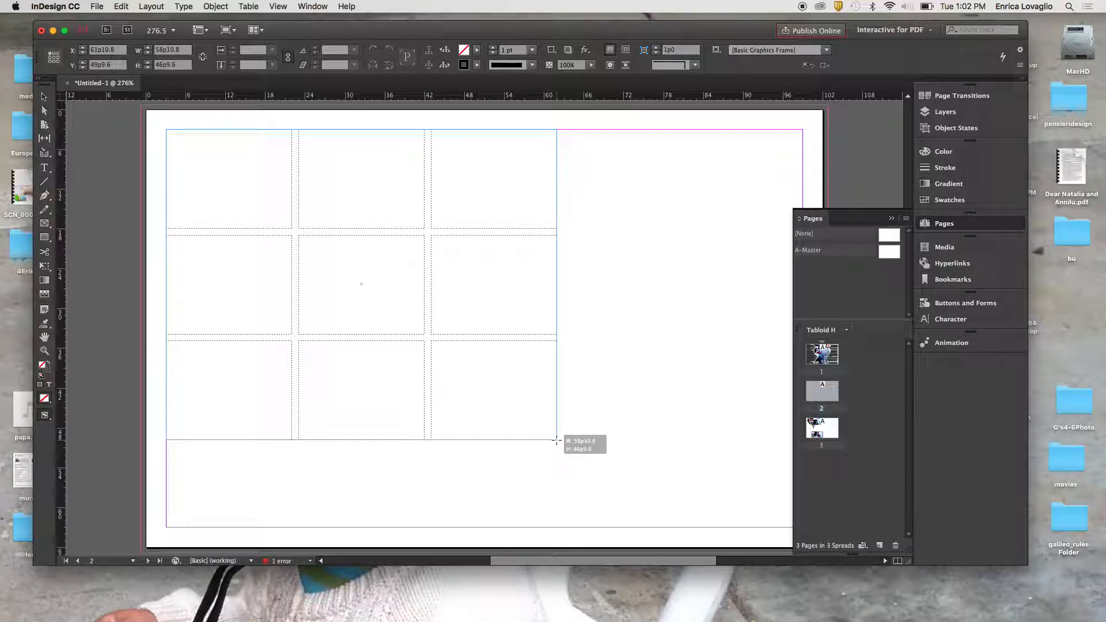
left_click_drag(556, 439, 637, 450)
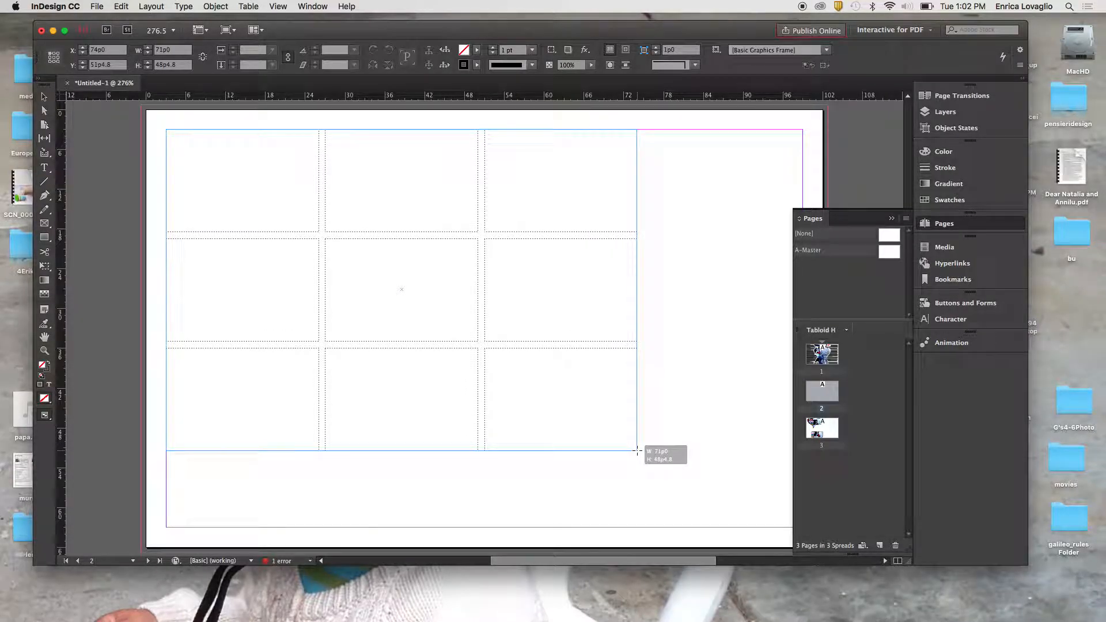
key("super+Down")
key("super+Down")
key("super+Down")
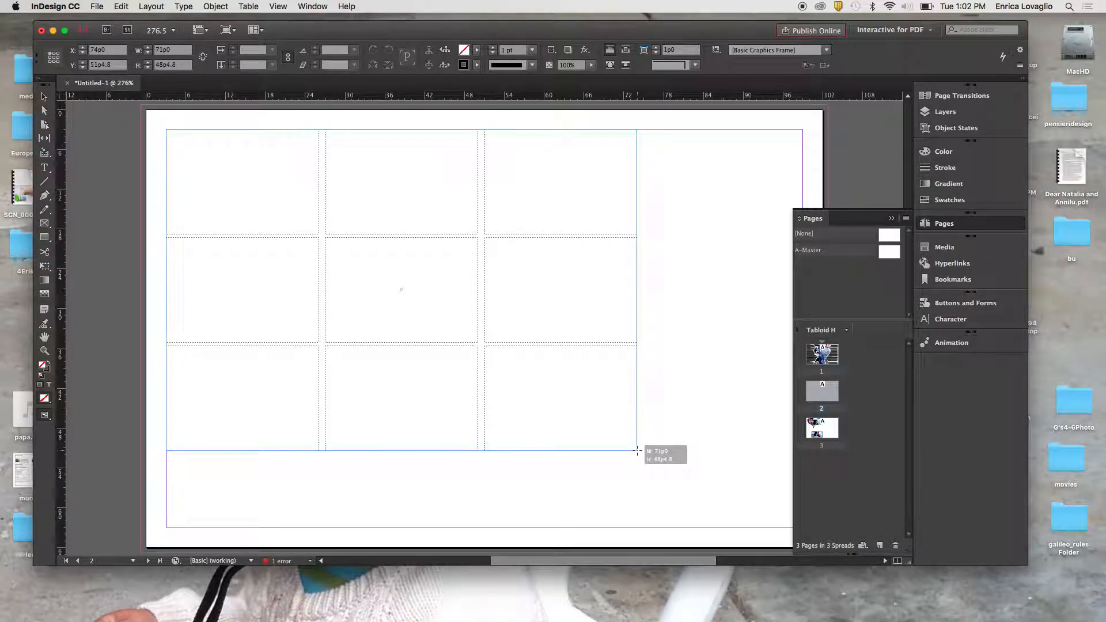
key("super+Down")
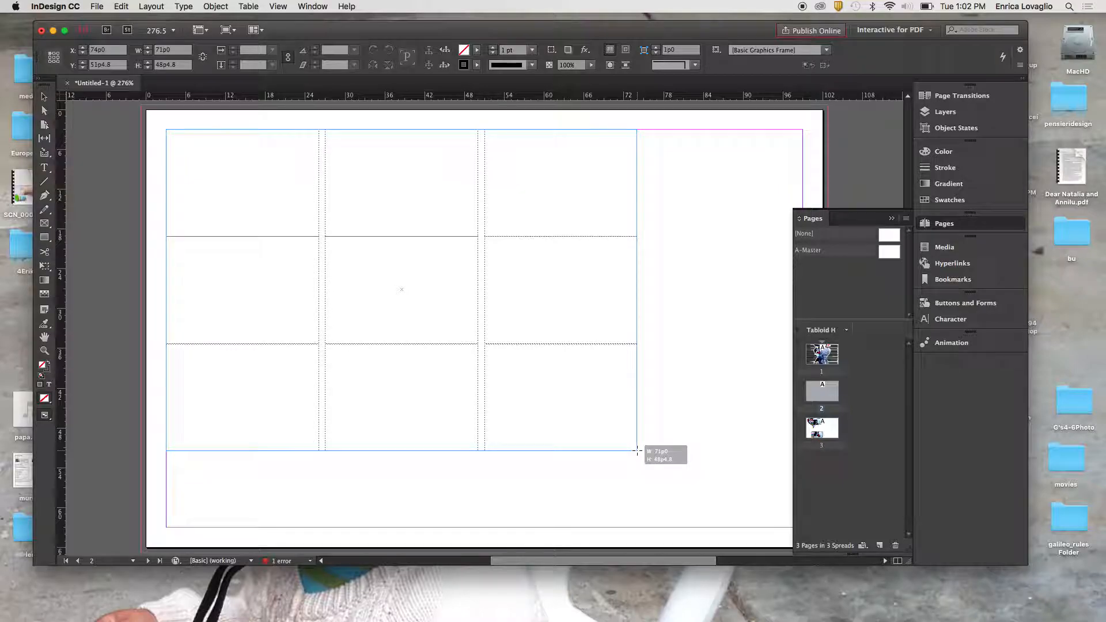
Step: Widen the gaps between the placement grid's rows and reduce them again to a small spacing
key("super+Up")
key("super+Up")
key("super+Up")
key("super+Up")
key("super+Up")
key("super+Up")
key("super+Down")
key("super+Down")
key("super+Down")
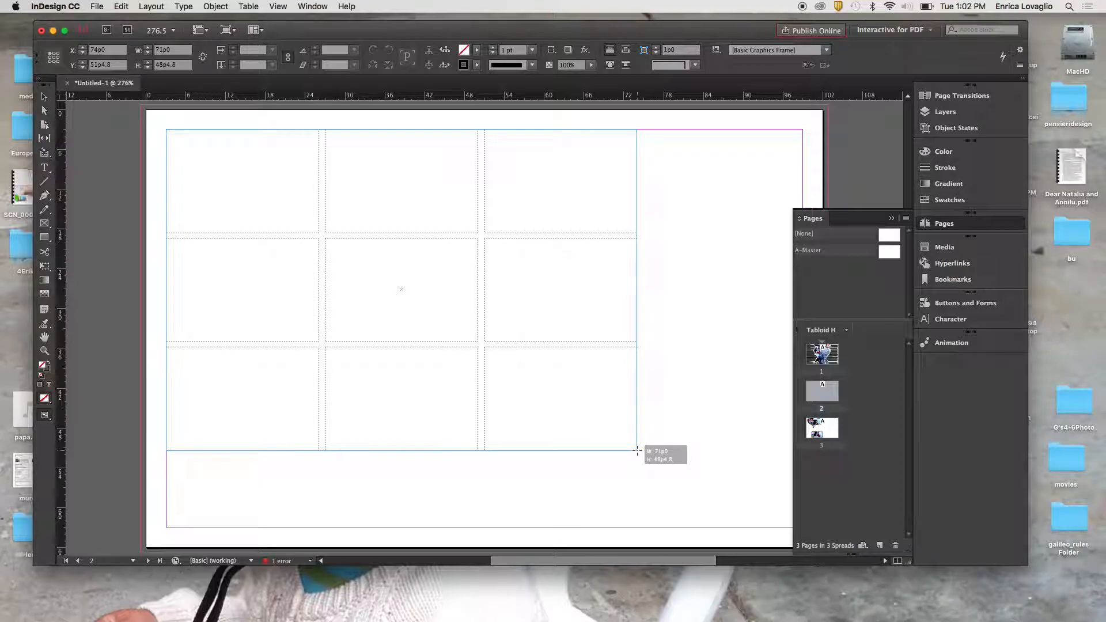
Step: Widen the gaps between the placement grid's columns and reduce them to a narrow spacing similar to the row gaps
key("super+Right")
key("super+Right")
key("super+Right")
key("super+Right")
key("super+Left")
key("super+Left")
key("super+Left")
key("super+Left")
key("super+Left")
key("super+Left")
key("super+Left")
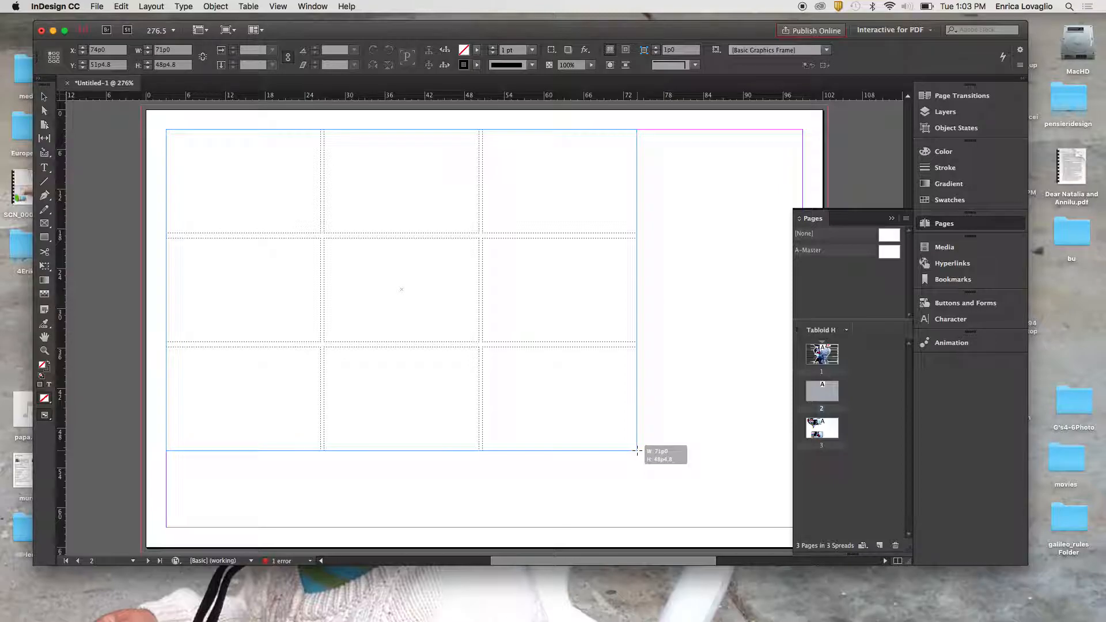
Step: Change the placement grid to four columns by two rows and place the eight images at about 79p2 by 45p2 overall
key("Up")
key("Up")
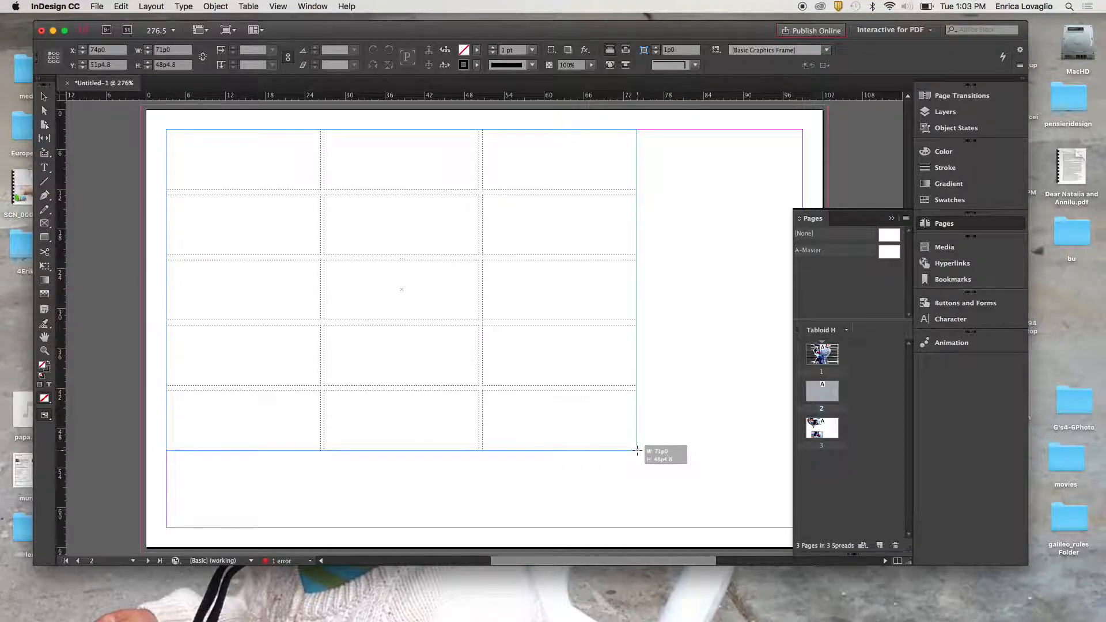
key("Down")
key("Down")
key("Down")
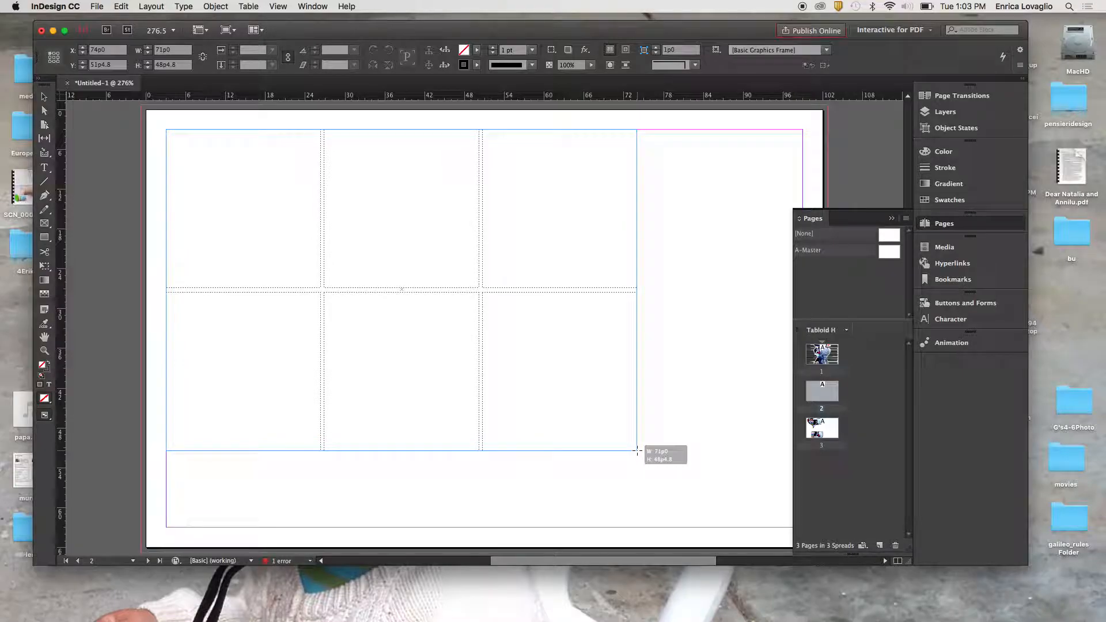
key("Right")
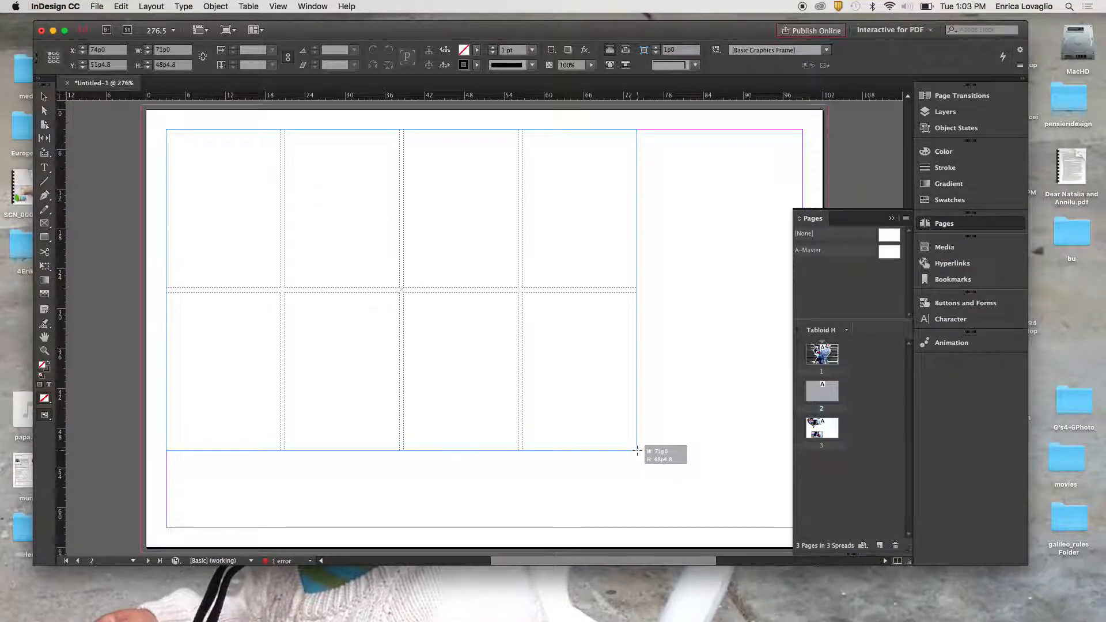
left_click_drag(637, 450, 691, 430)
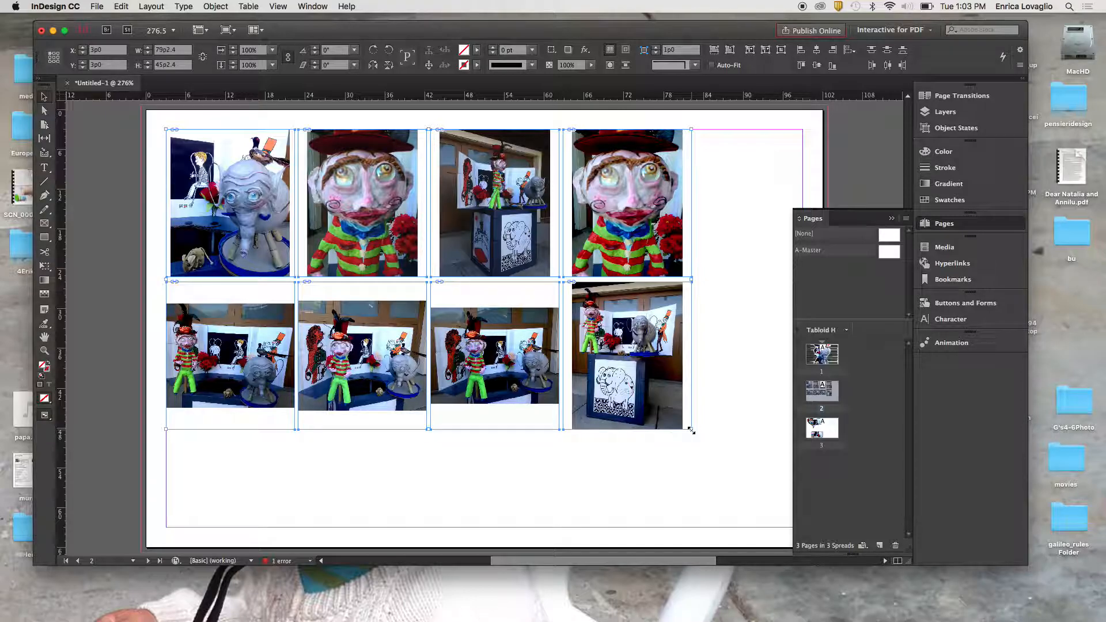
Step: Delete the placed image grid and load all ten files from the puppets folder, stage4.jpg through elefant.jpg, for placing
key("Delete")
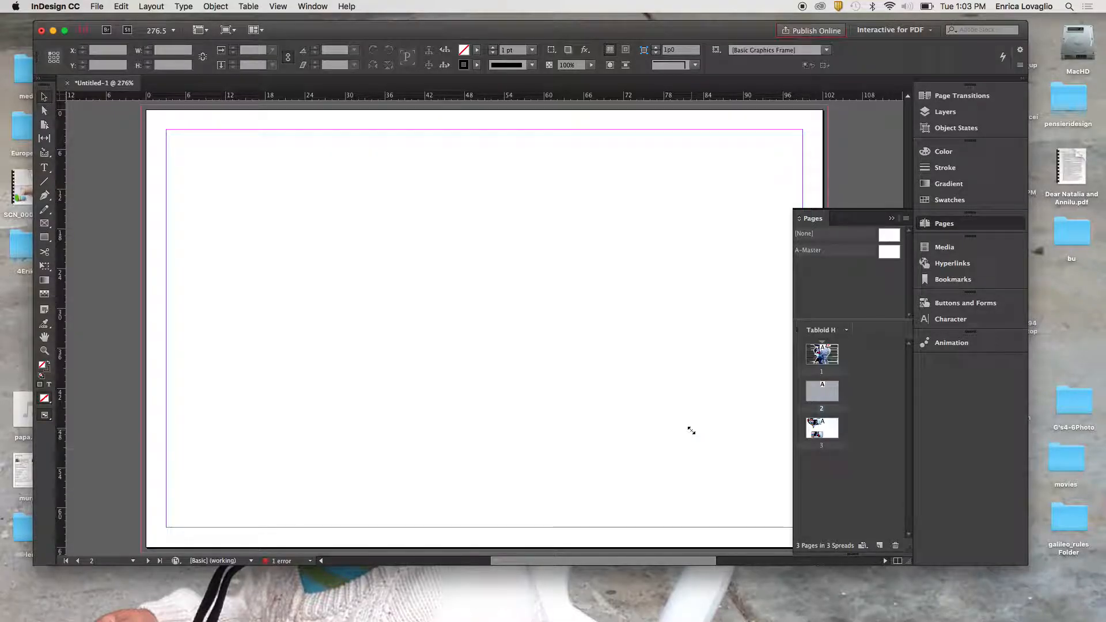
key("super+d")
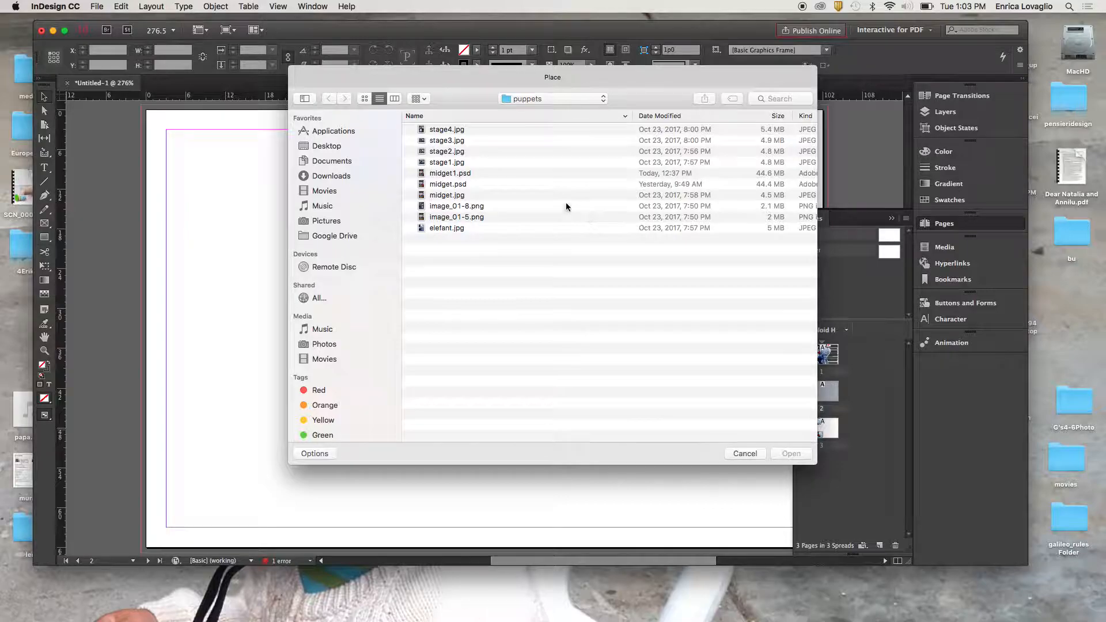
left_click(460, 129)
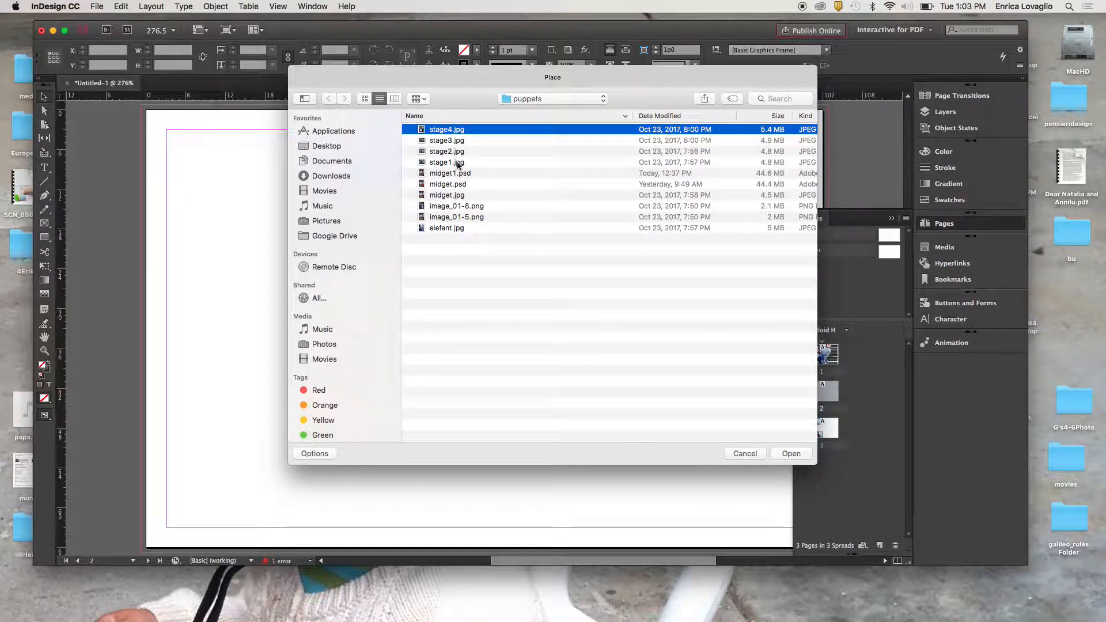
left_click(444, 228, "shift")
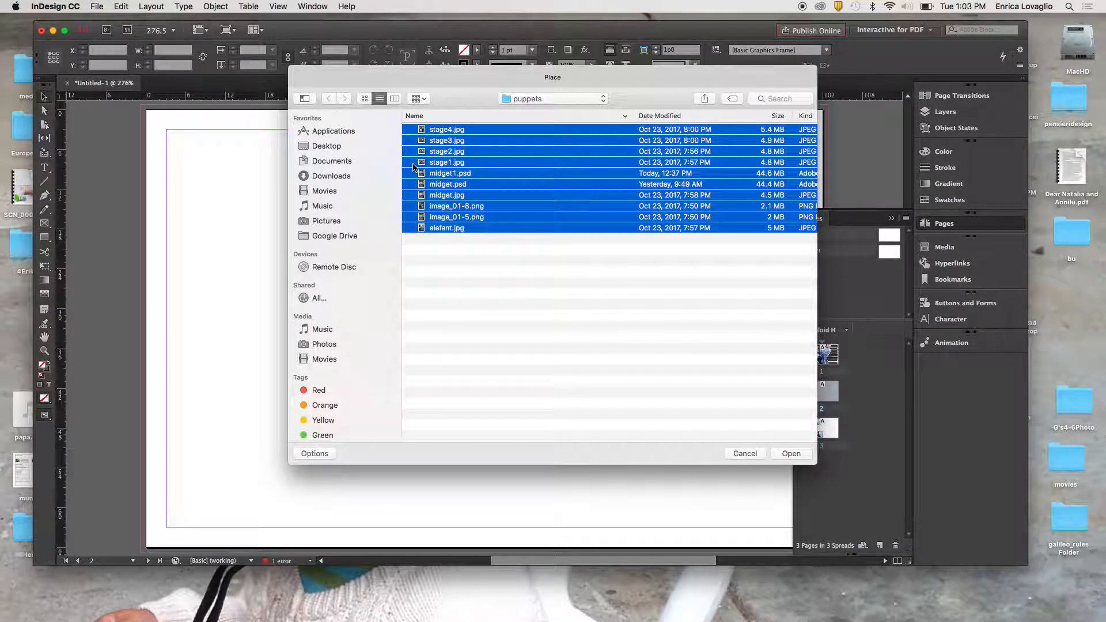
left_click(790, 454)
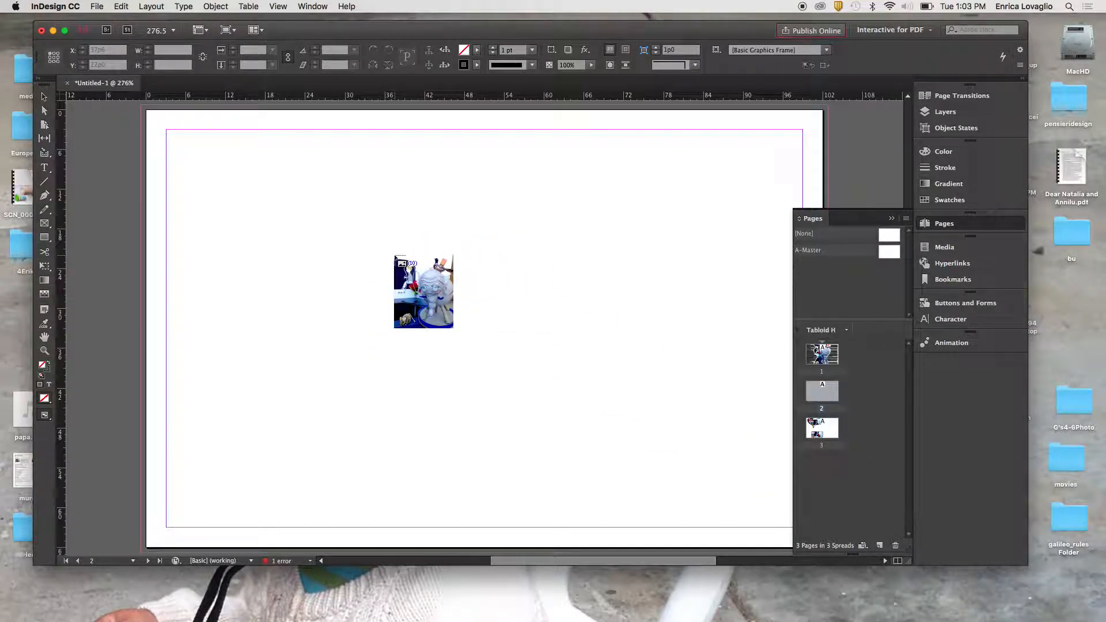
Step: Draw a placement grid from the page's upper-left margin corner and change it to five columns by two rows, about 86p6 wide
left_click_drag(168, 132, 679, 439)
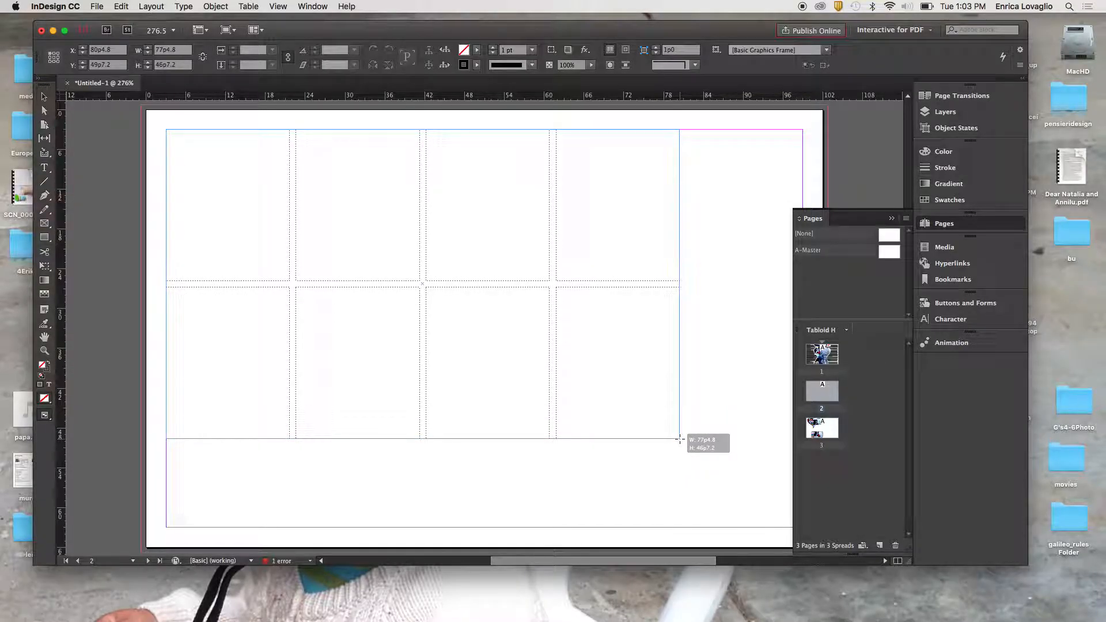
left_click_drag(679, 439, 740, 403)
key("Right")
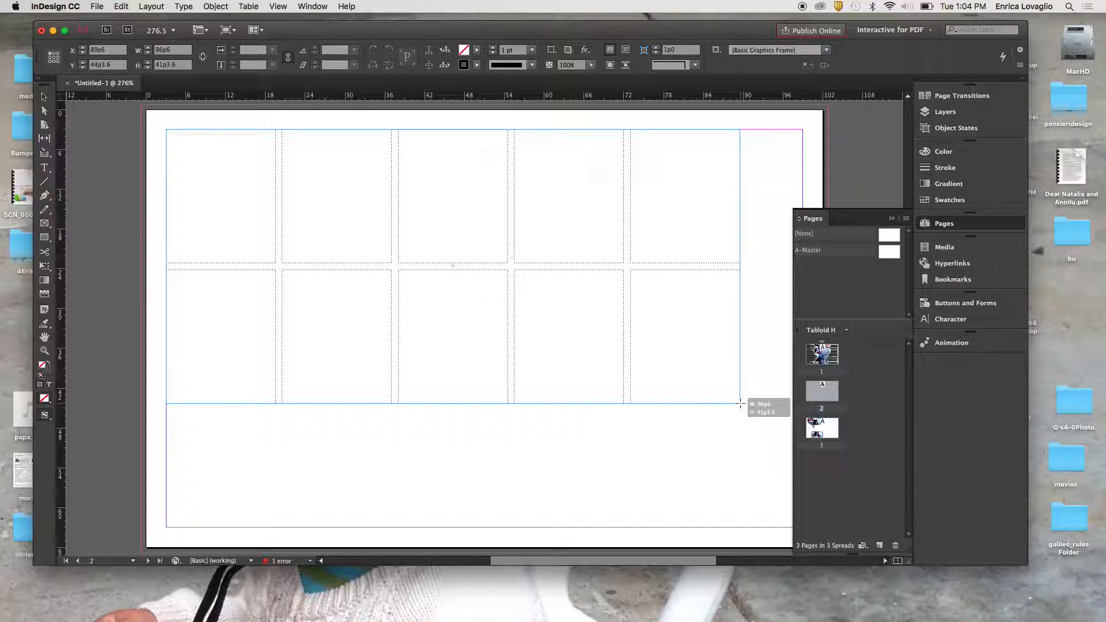
left_click_drag(741, 403, 740, 403)
left_click_drag(740, 404, 740, 401)
Step: Close the gaps between the placement grid's columns and rows and place the ten images at about 86p6 by 40p10.8 overall
key("super+Right")
key("super+Right")
key("super+Right")
key("super+Right")
key("super+Left")
key("super+Left")
key("super+Left")
key("super+Left")
key("super+Left")
key("super+Left")
key("super+Left")
key("super+Left")
key("super+Left")
key("super+Down")
key("super+Down")
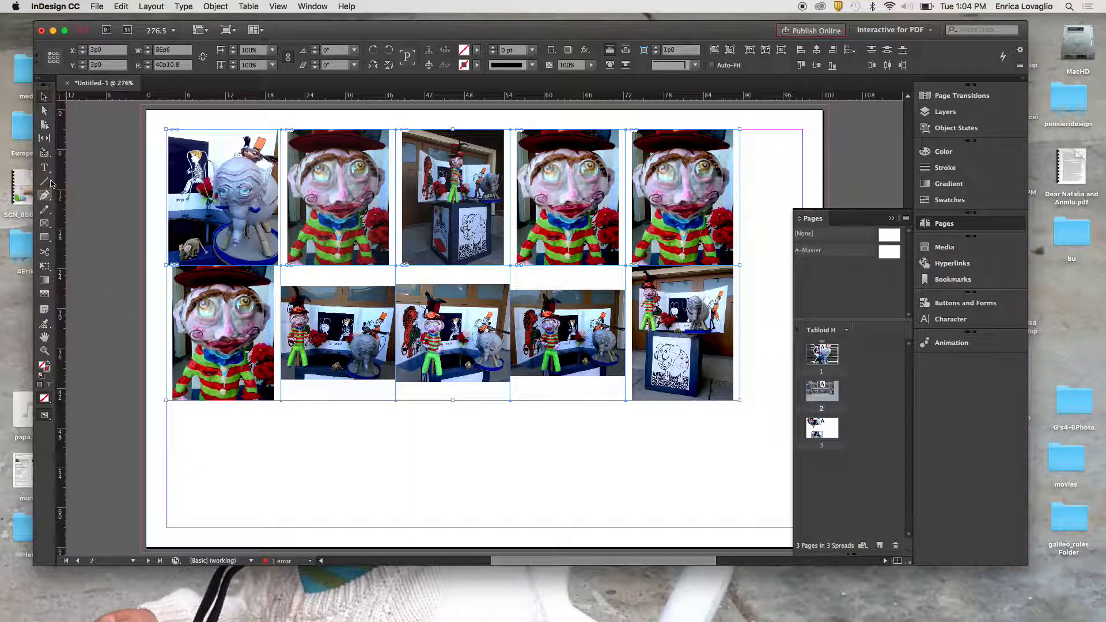
Step: Move the first image of the second row below the grid and undo the move
left_click(278, 502)
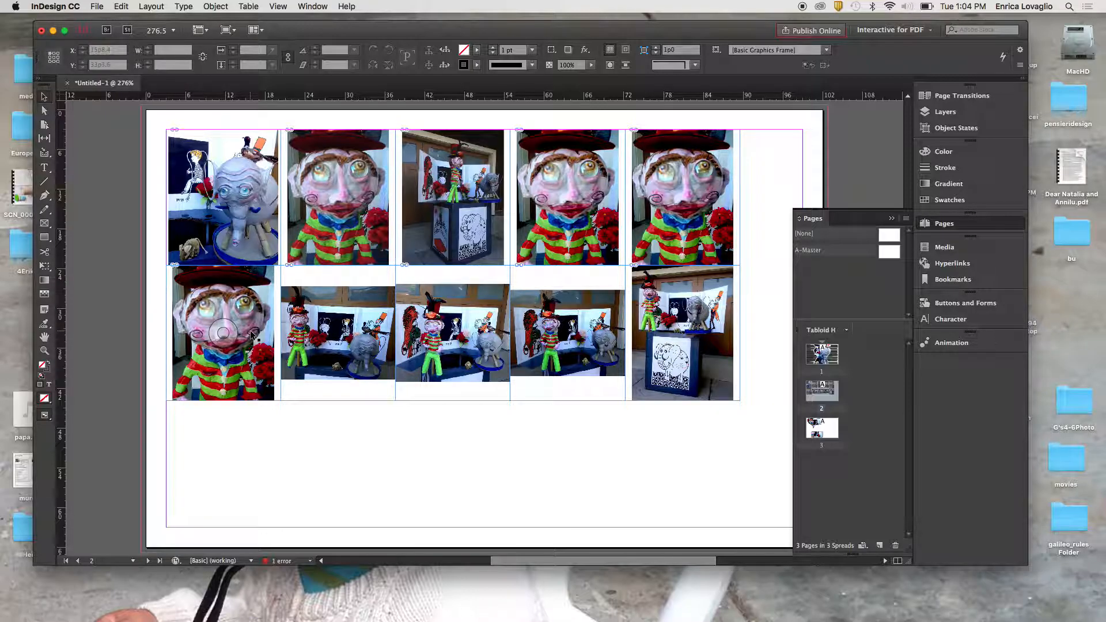
left_click_drag(251, 334, 241, 441)
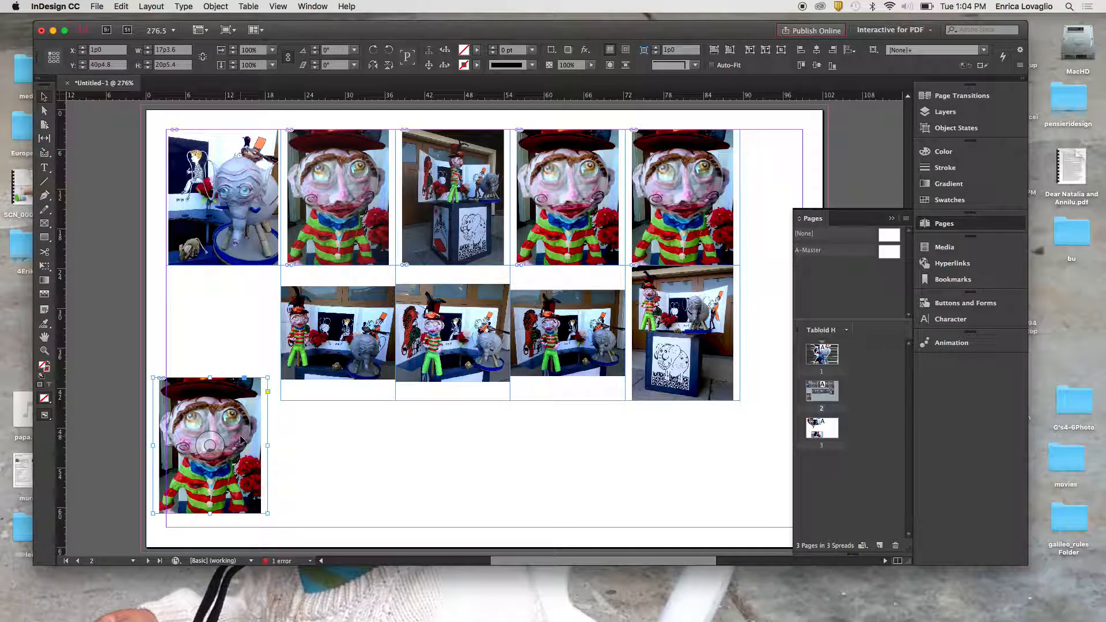
key("super+z")
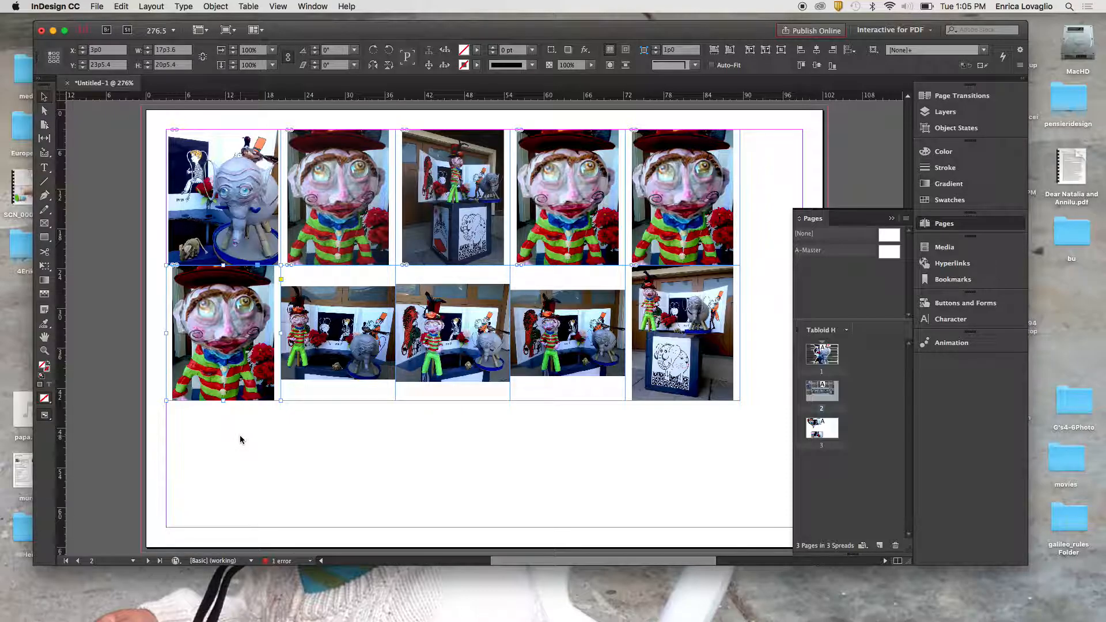
Step: Delete the second and fourth images of the top row together with their frames
left_click(361, 227)
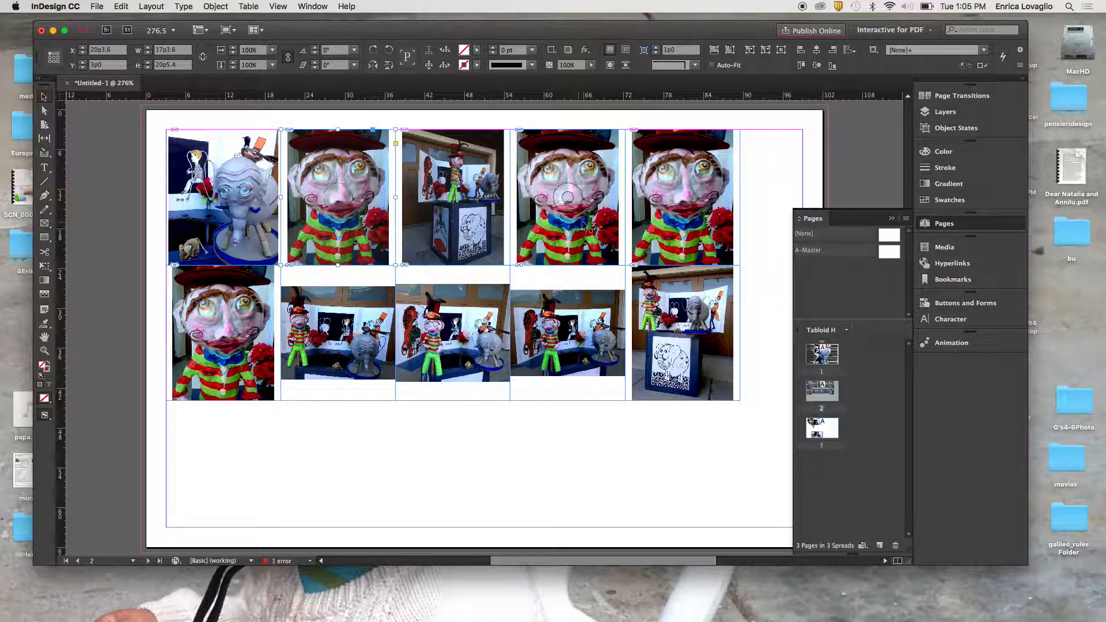
left_click(483, 341)
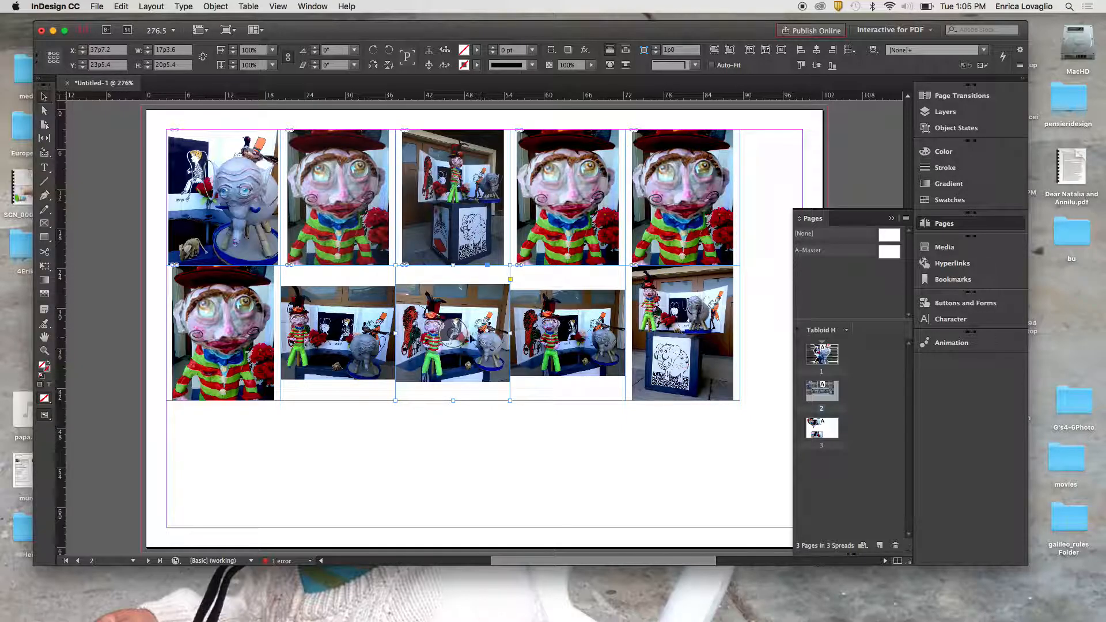
left_click(365, 236)
key("Delete")
left_click(563, 196)
key("Delete")
Step: Delete the middle image of the second row and replace the last image of the top row with elefant.jpg
left_click(453, 332)
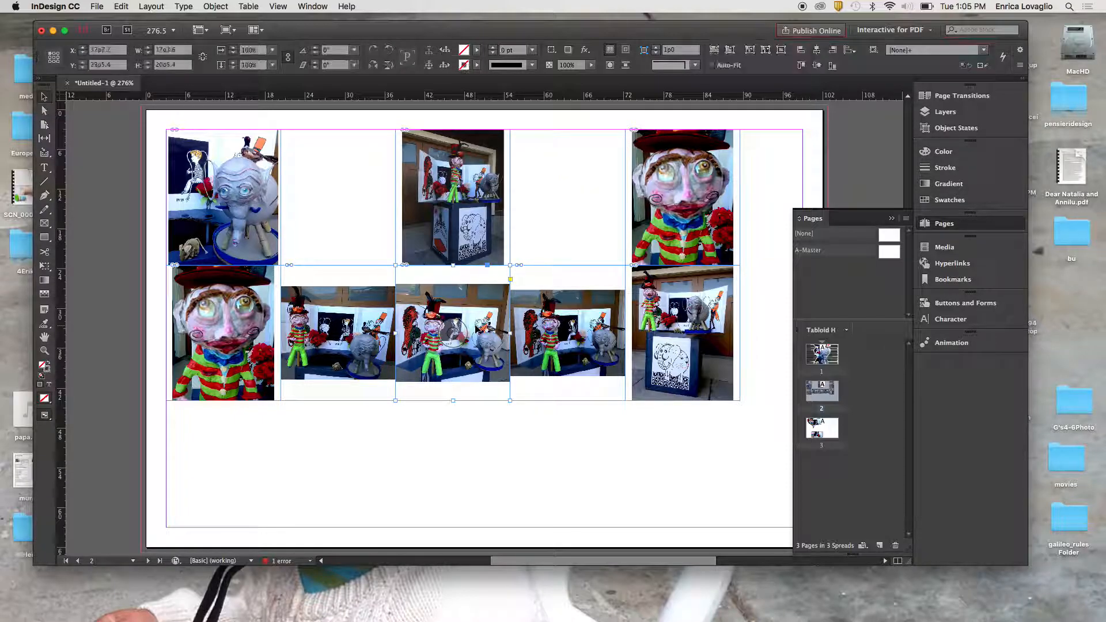
key("Delete")
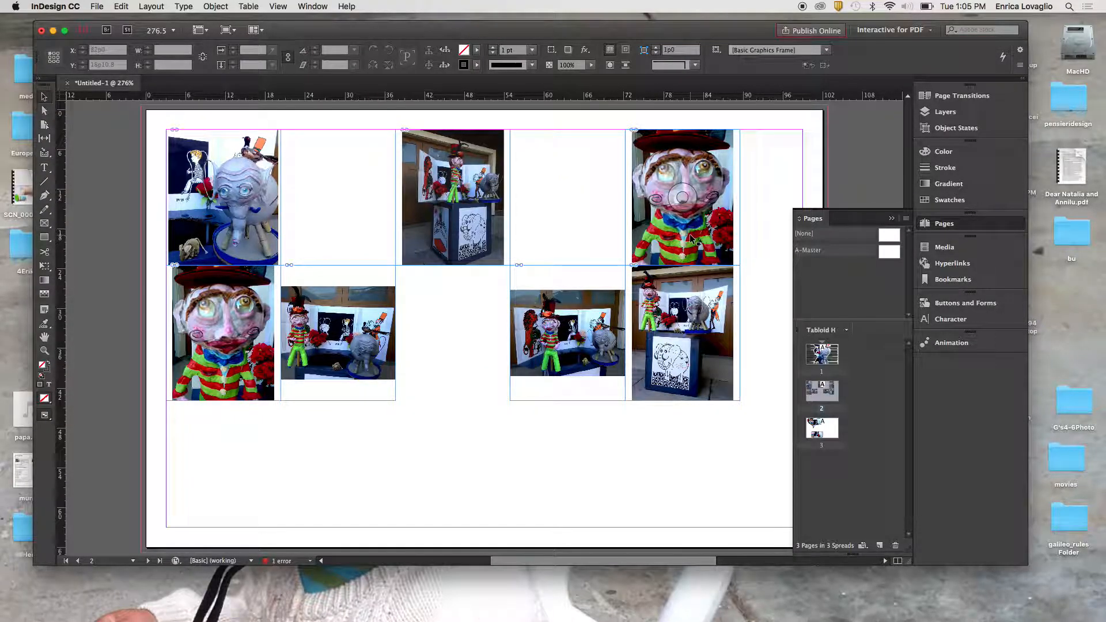
left_click(264, 368)
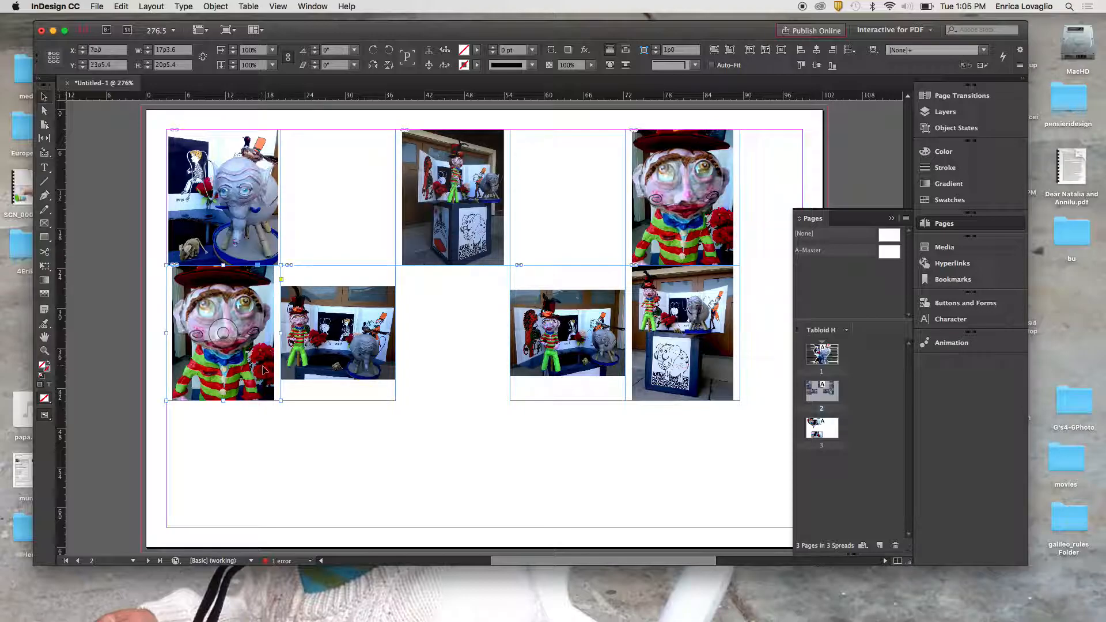
left_click(541, 353)
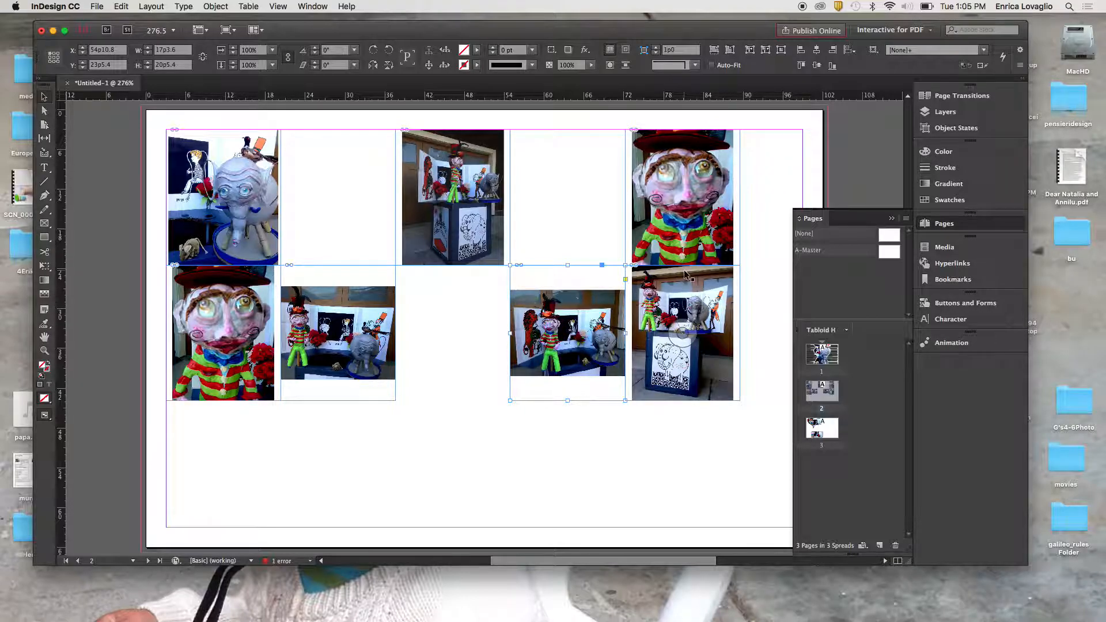
left_click(697, 245)
key("super+d")
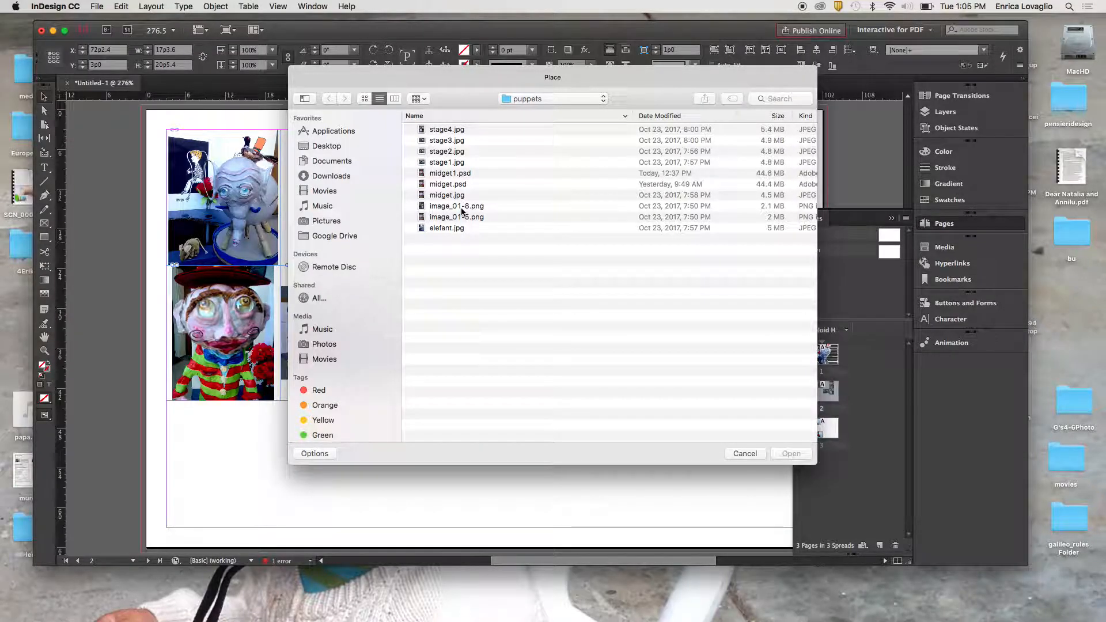
left_click(458, 229)
left_click(790, 453)
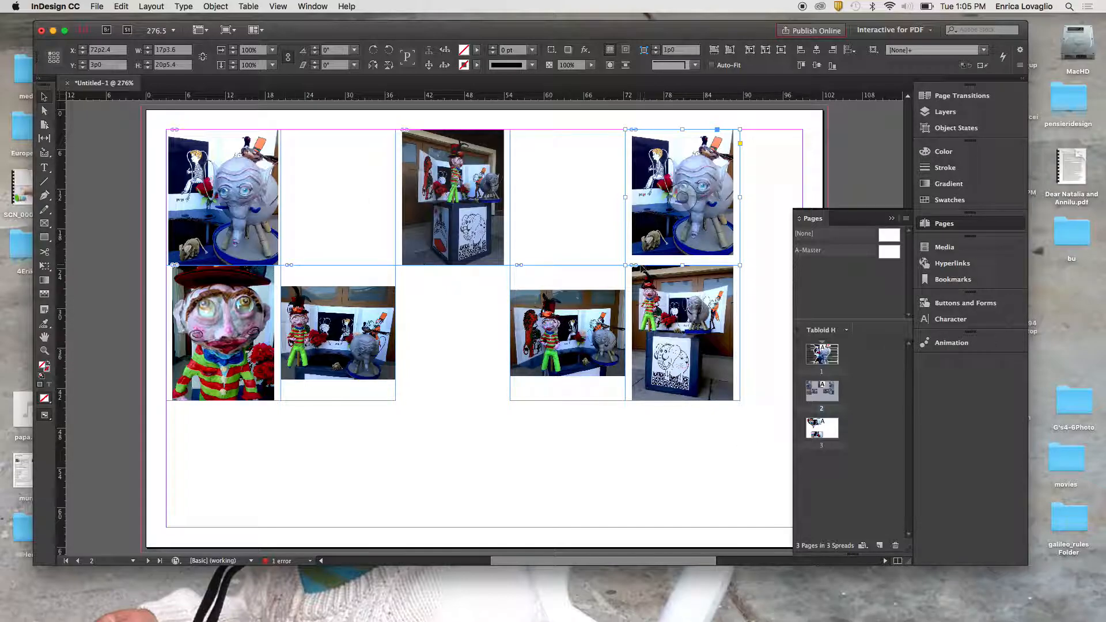
Step: Undo the replacement of the top row's last image and the deletion of the second row's middle image
left_click(375, 216)
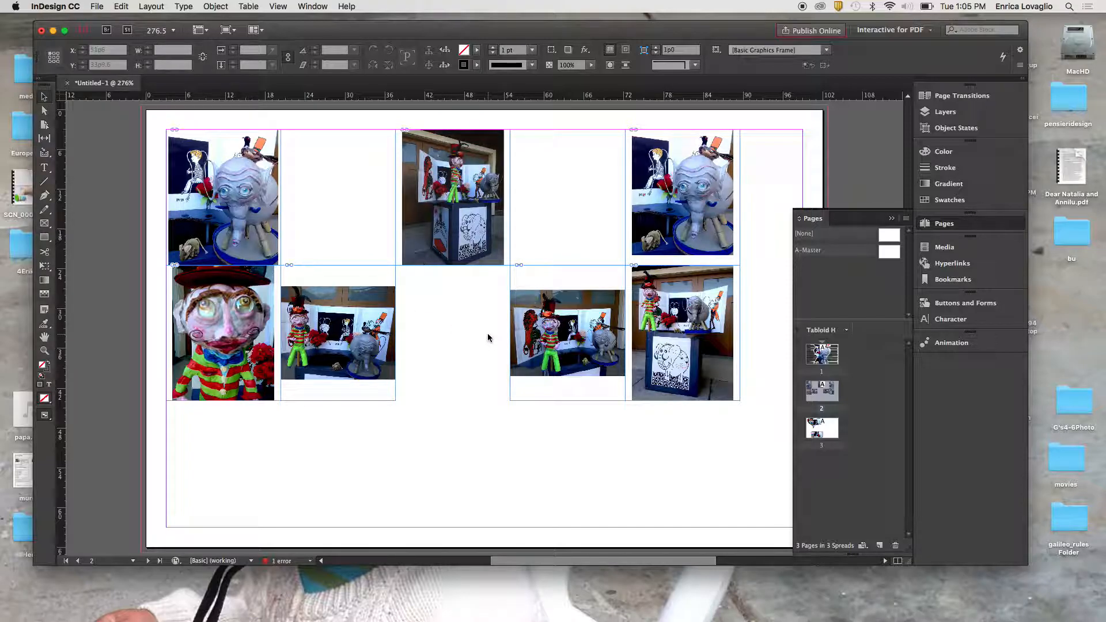
key("super+z")
key("super+z")
key("super+z")
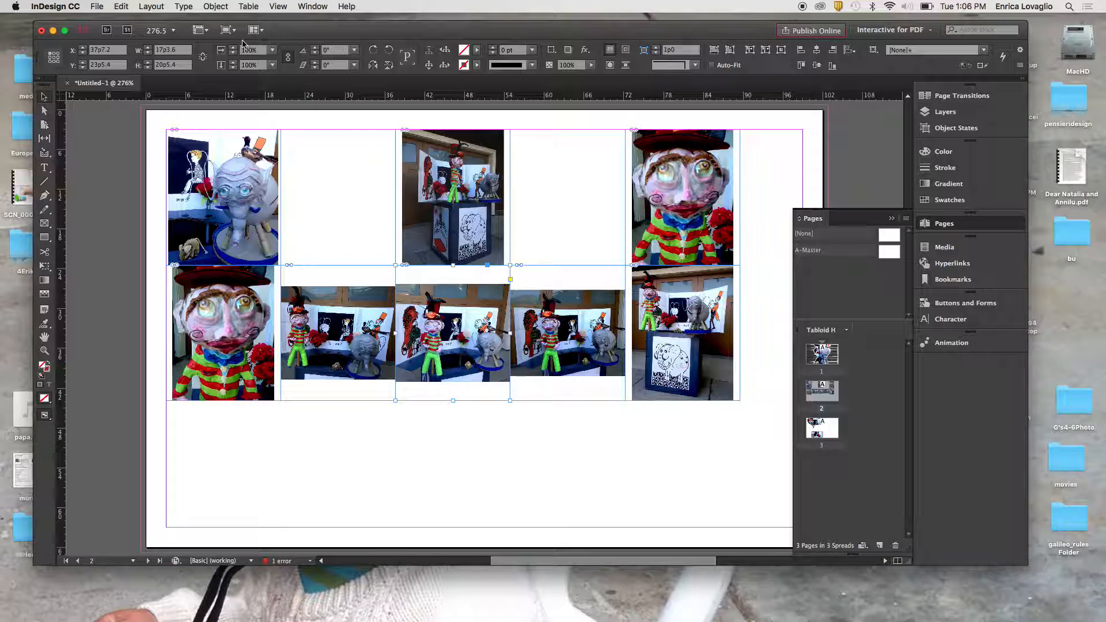
left_click(217, 8)
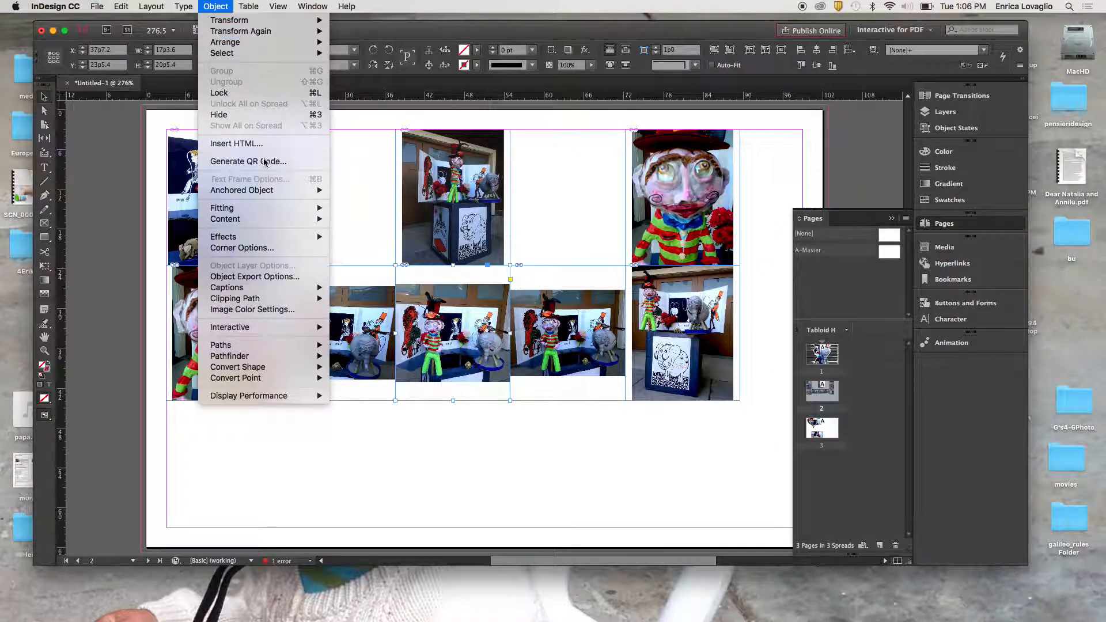
mouse_move(271, 222)
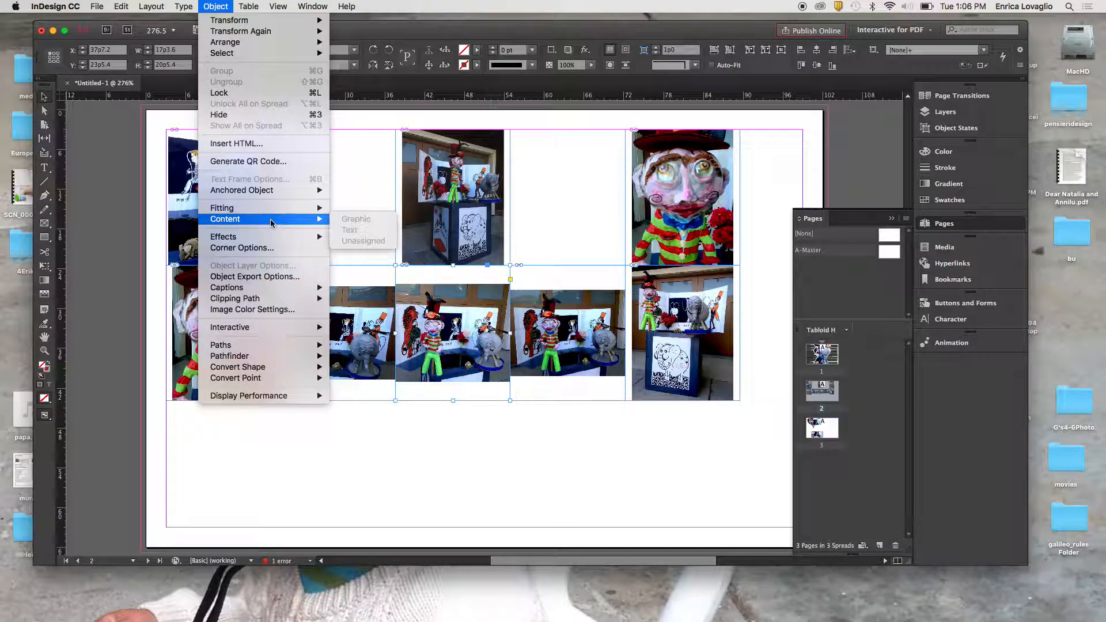
left_click(502, 322)
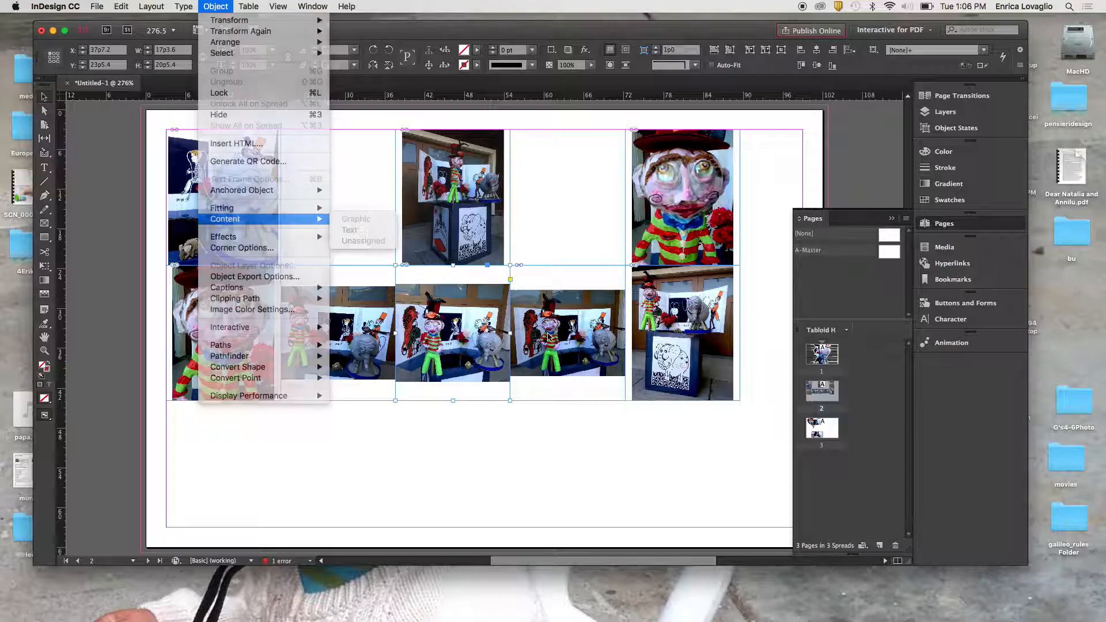
left_click(546, 326)
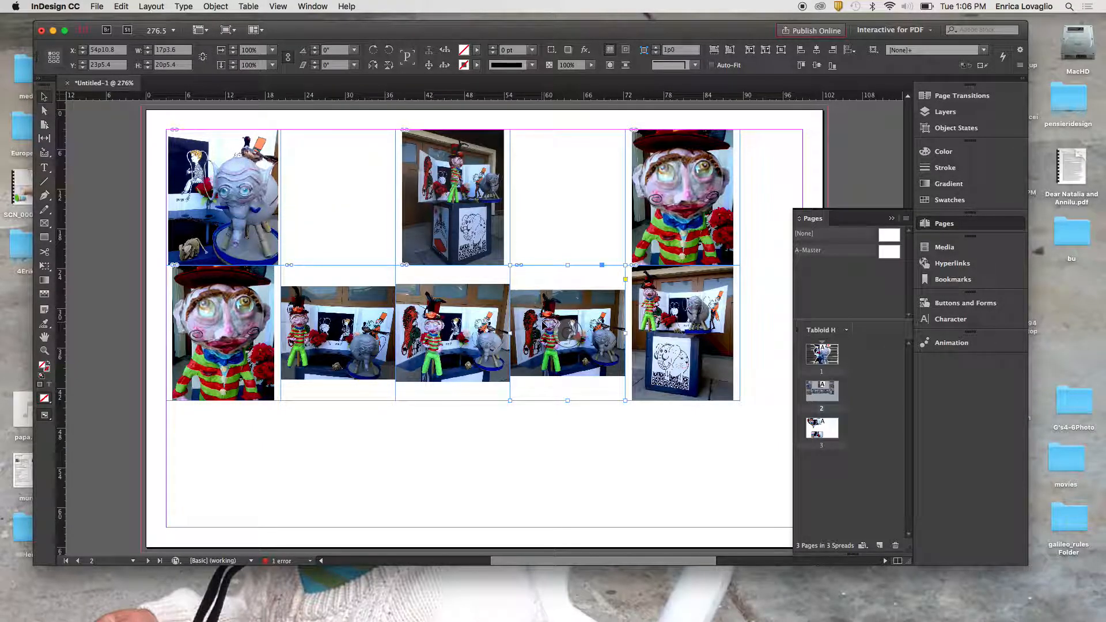
left_click(215, 7)
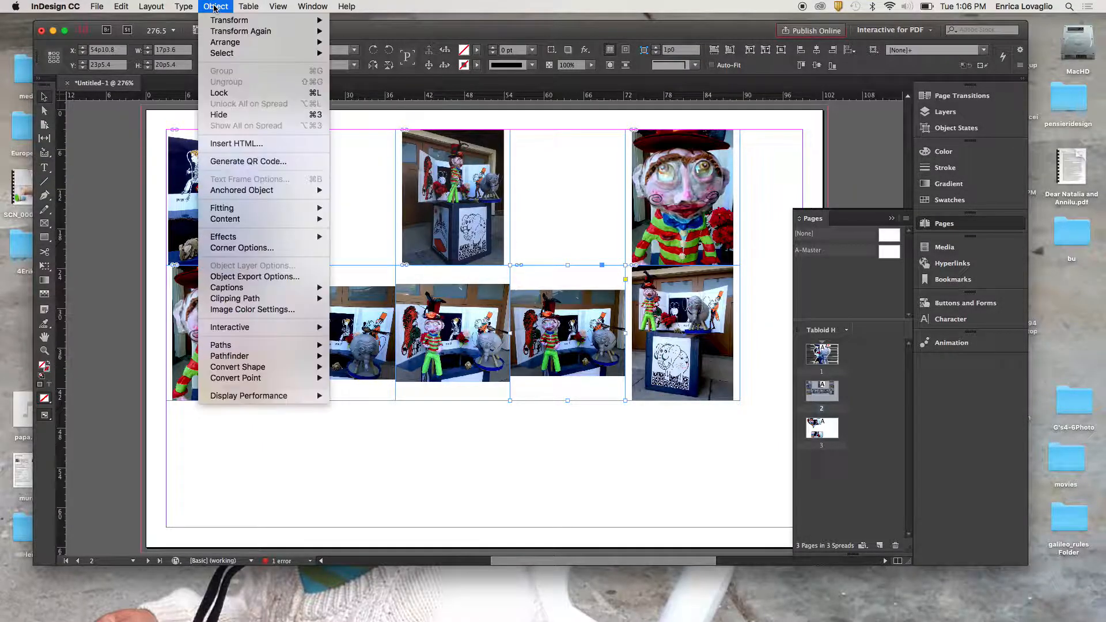
mouse_move(224, 219)
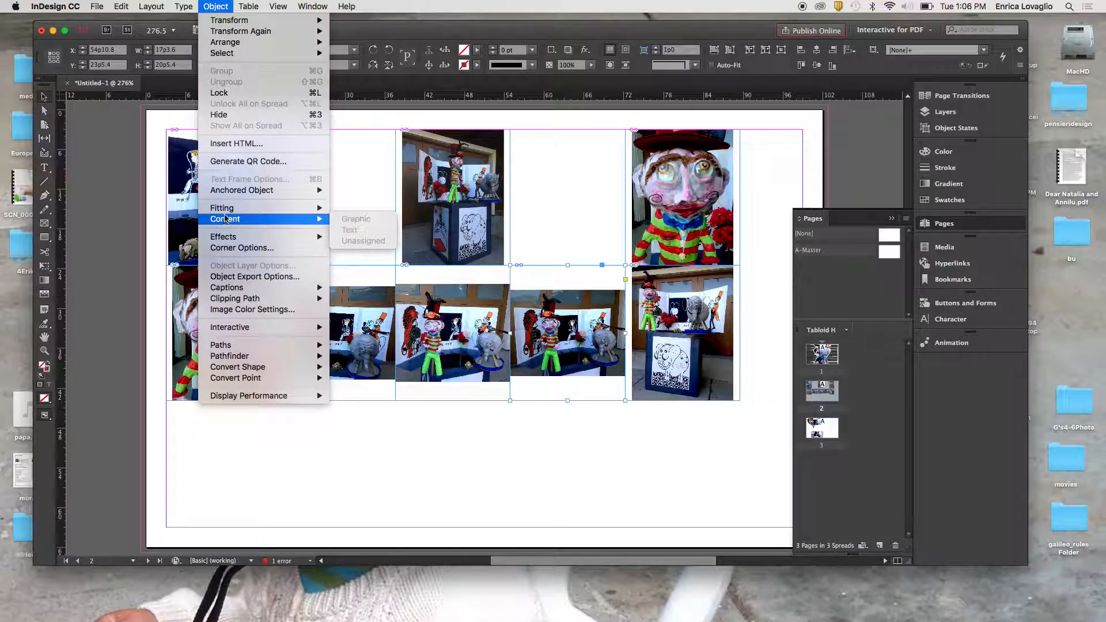
Step: Delete the fourth image of the second row together with its frame and undo the deletion
left_click(567, 333)
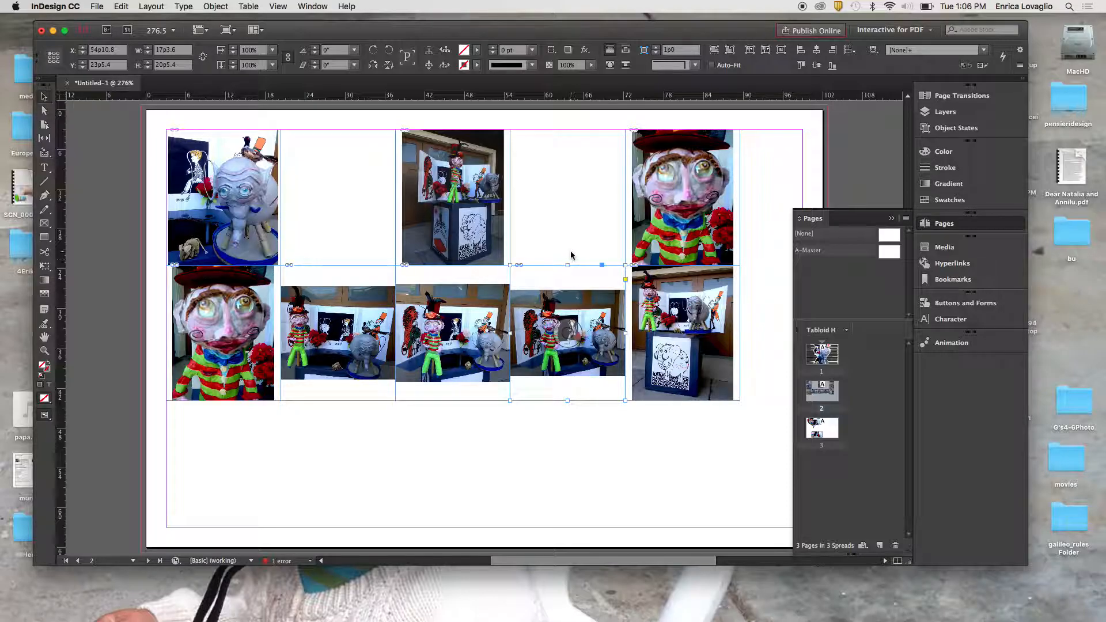
key("Delete")
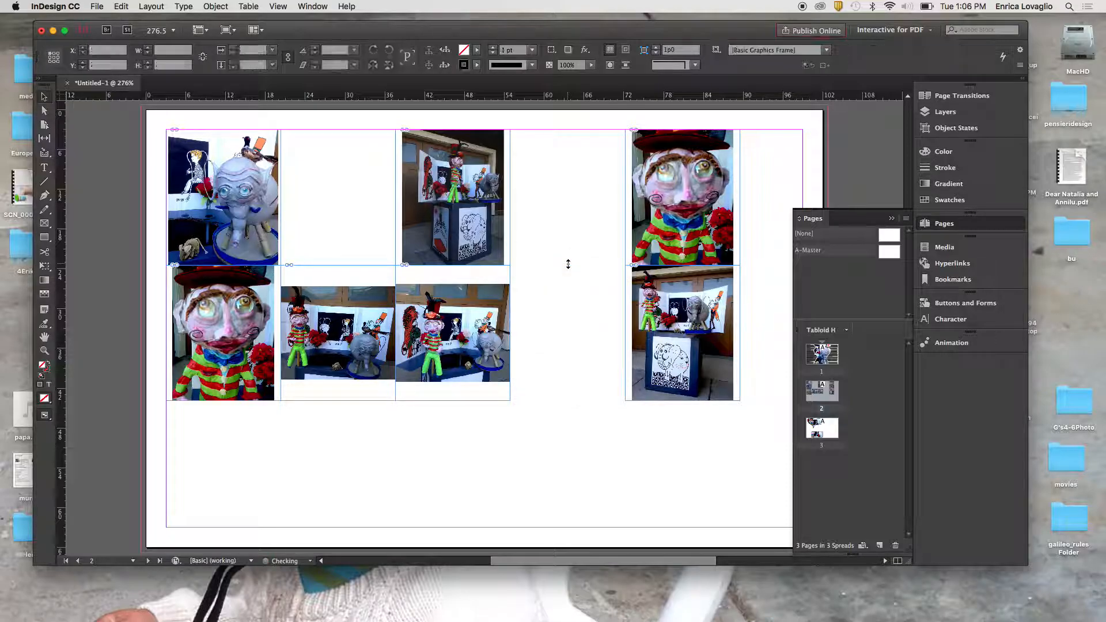
key("super+z")
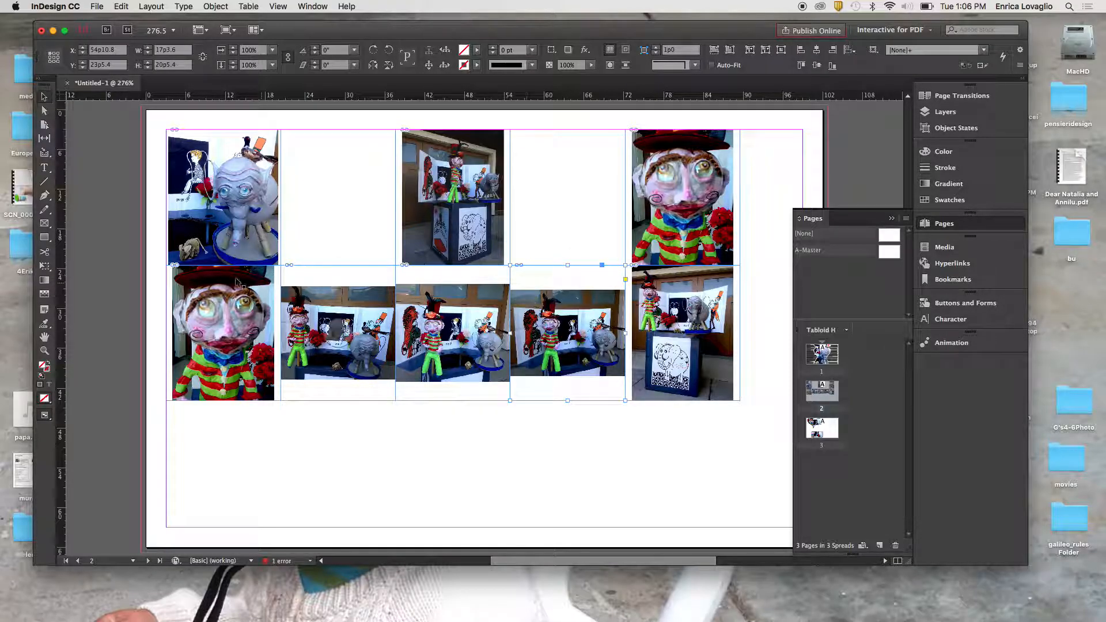
Step: Delete only the picture inside the second row's fourth frame, keeping the empty frame in the grid
left_click(44, 111)
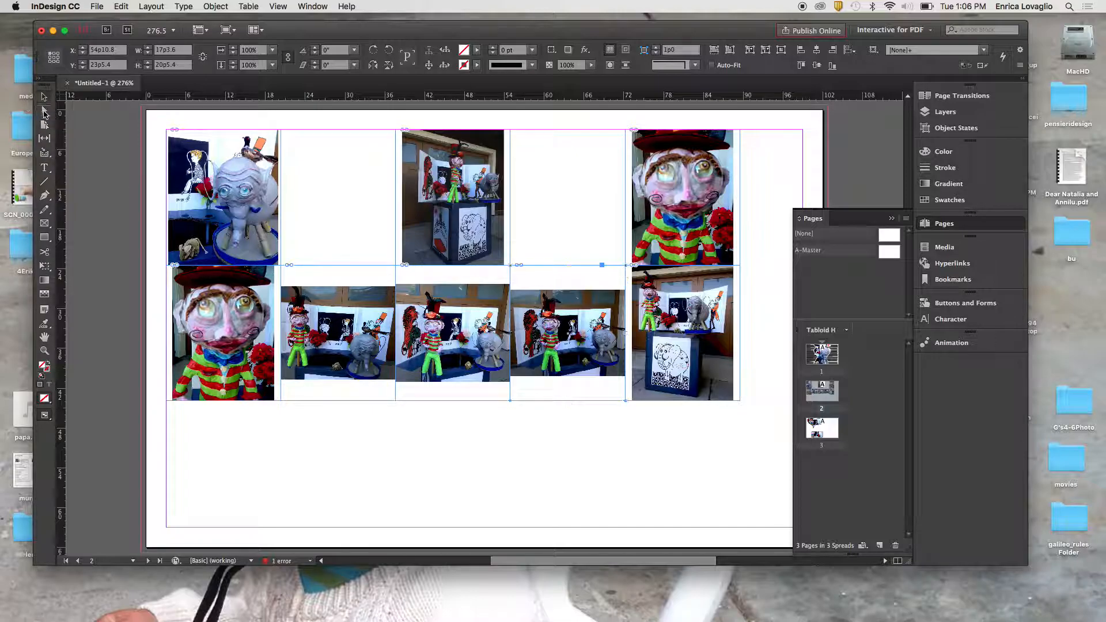
left_click(583, 354)
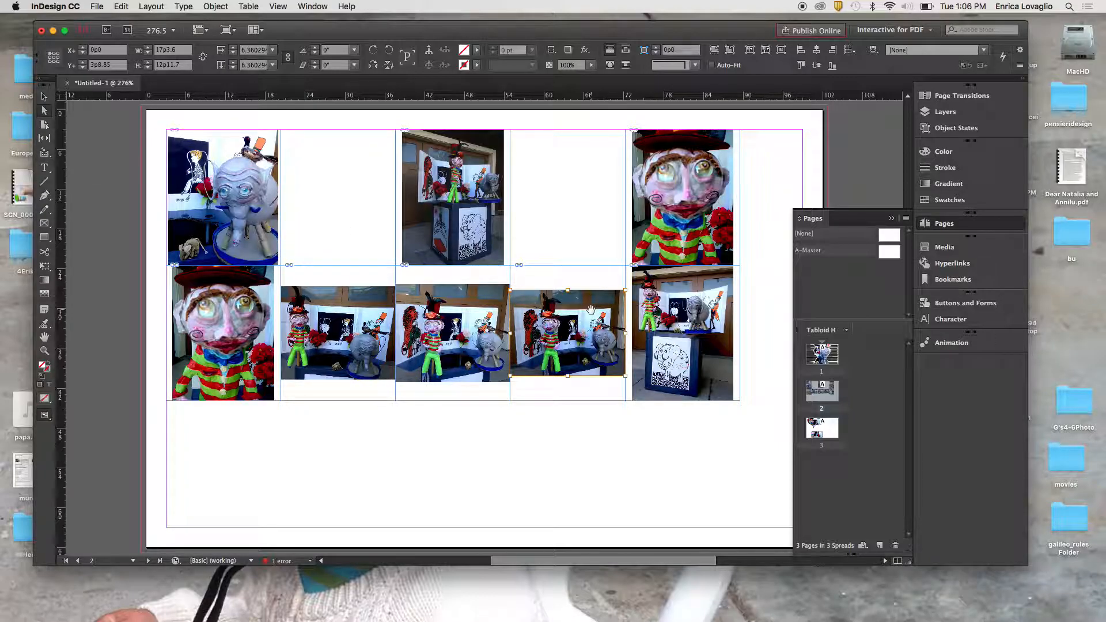
key("Delete")
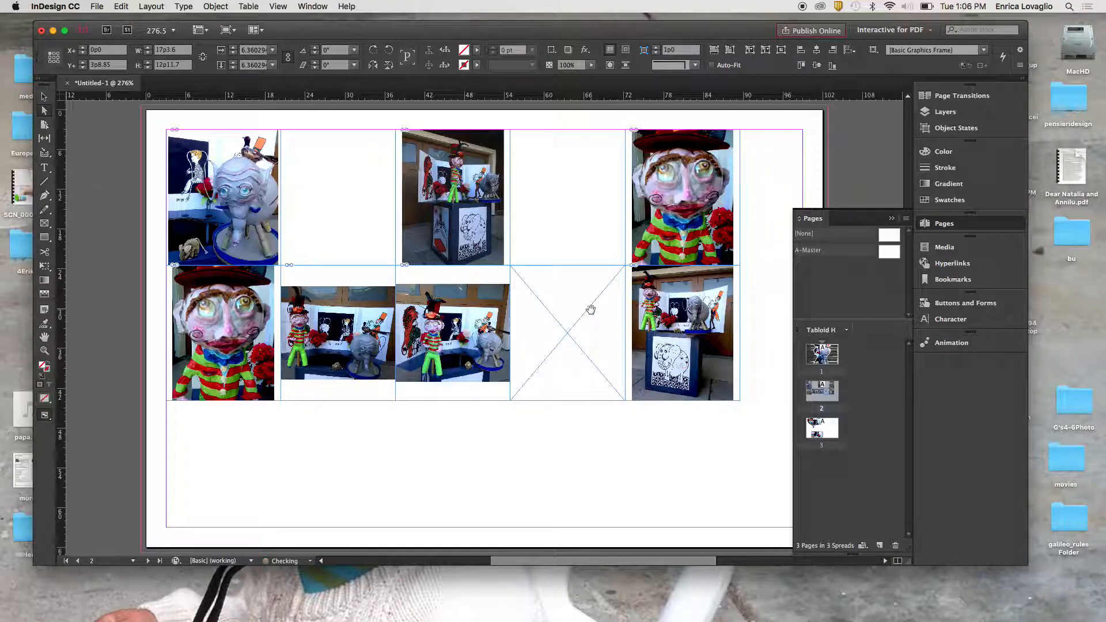
Step: Convert the empty graphic frame in the second row to a text frame by setting its content to Text
key("v")
left_click(548, 310)
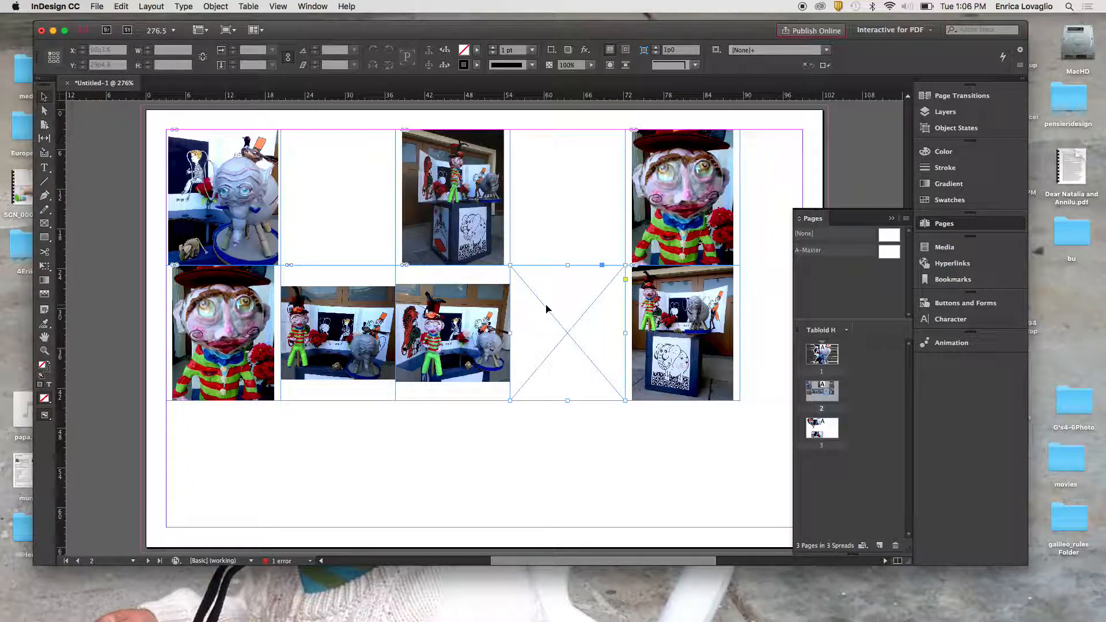
left_click(215, 7)
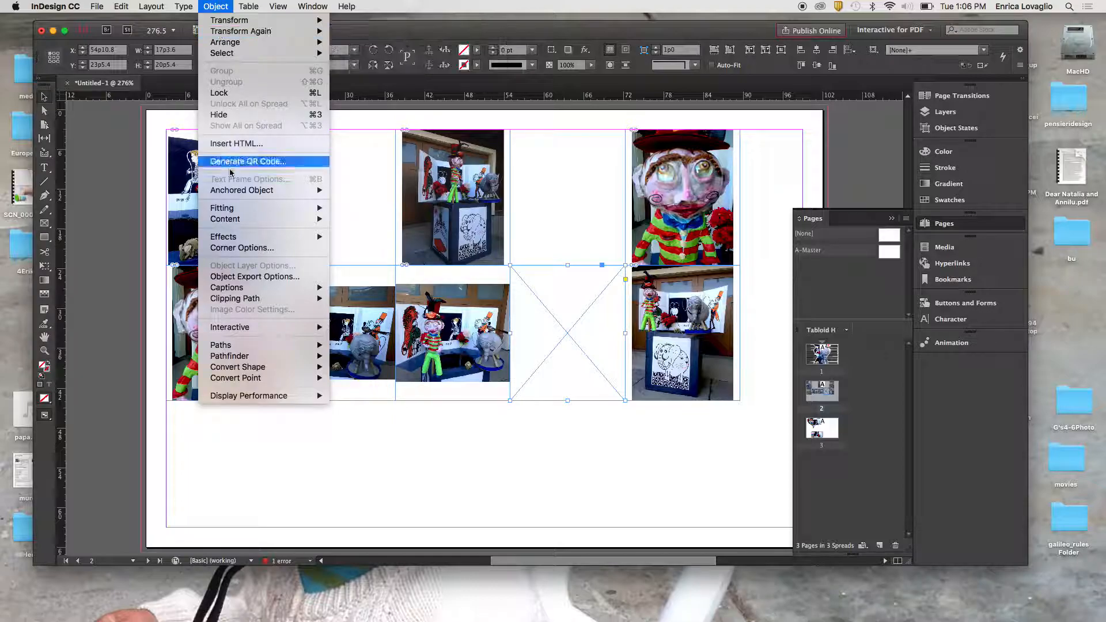
mouse_move(247, 219)
left_click(357, 231)
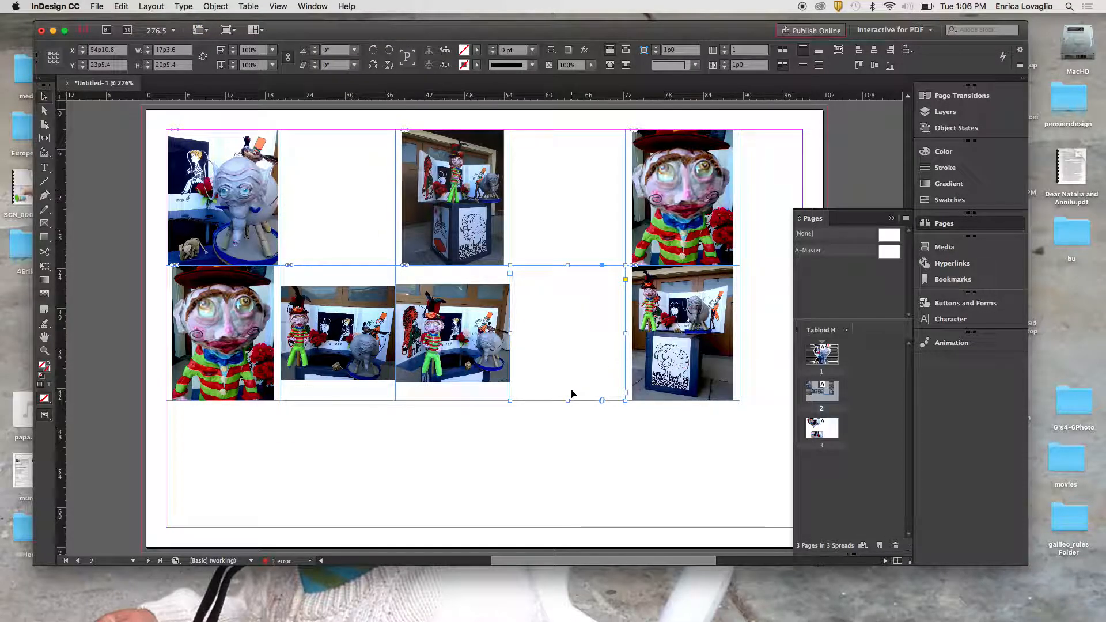
Step: Fill the second row's empty text frame with placeholder text and examine the text up close
right_click(550, 399)
mouse_move(570, 442)
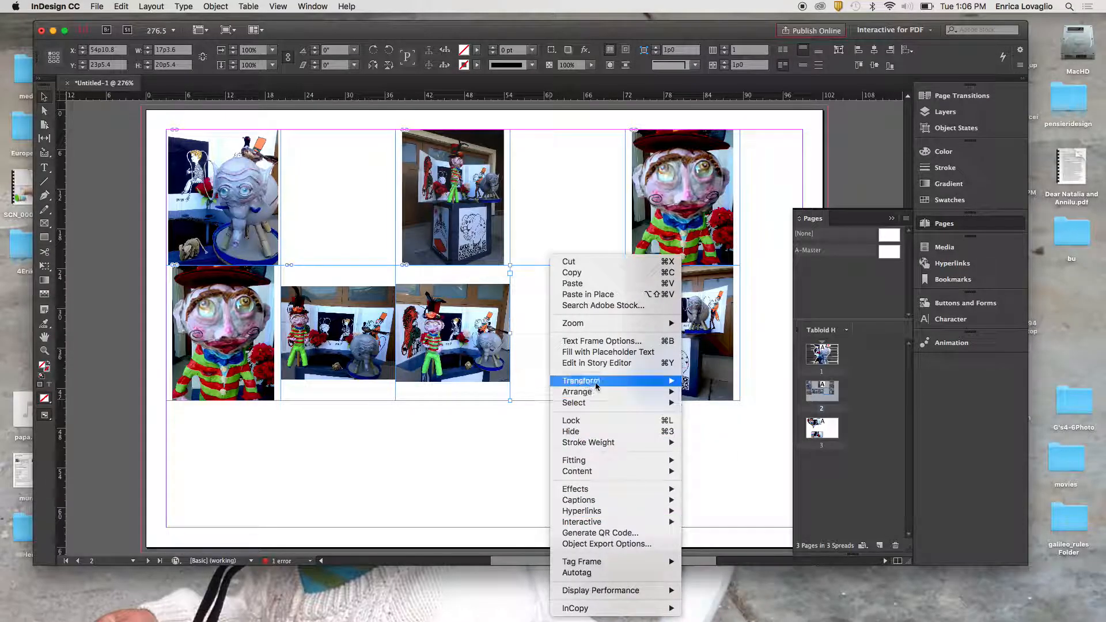
mouse_move(597, 593)
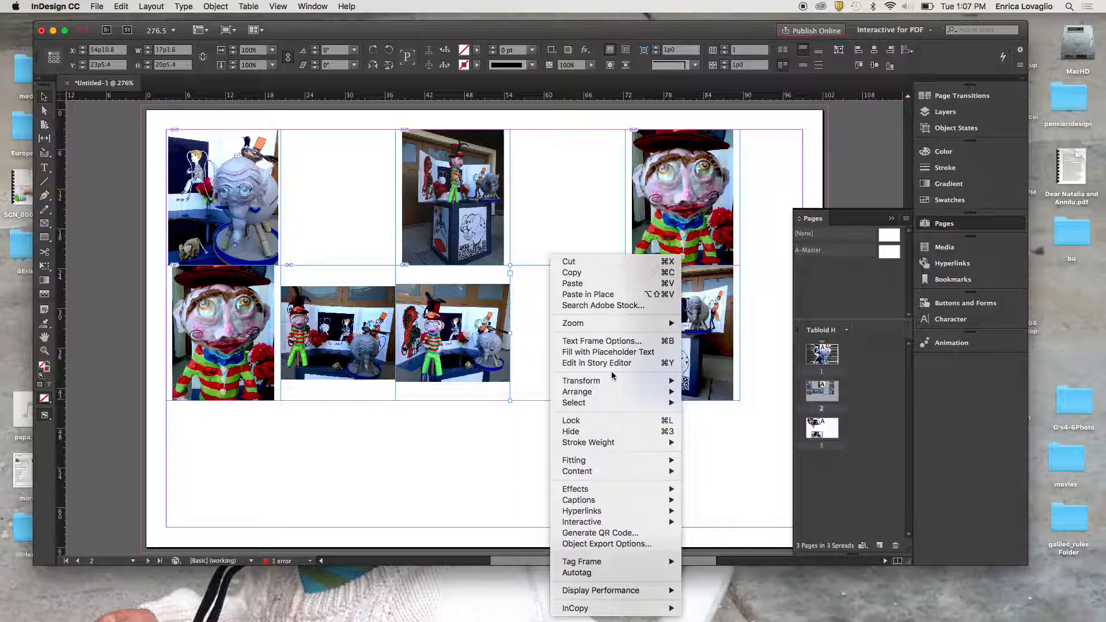
left_click(611, 354)
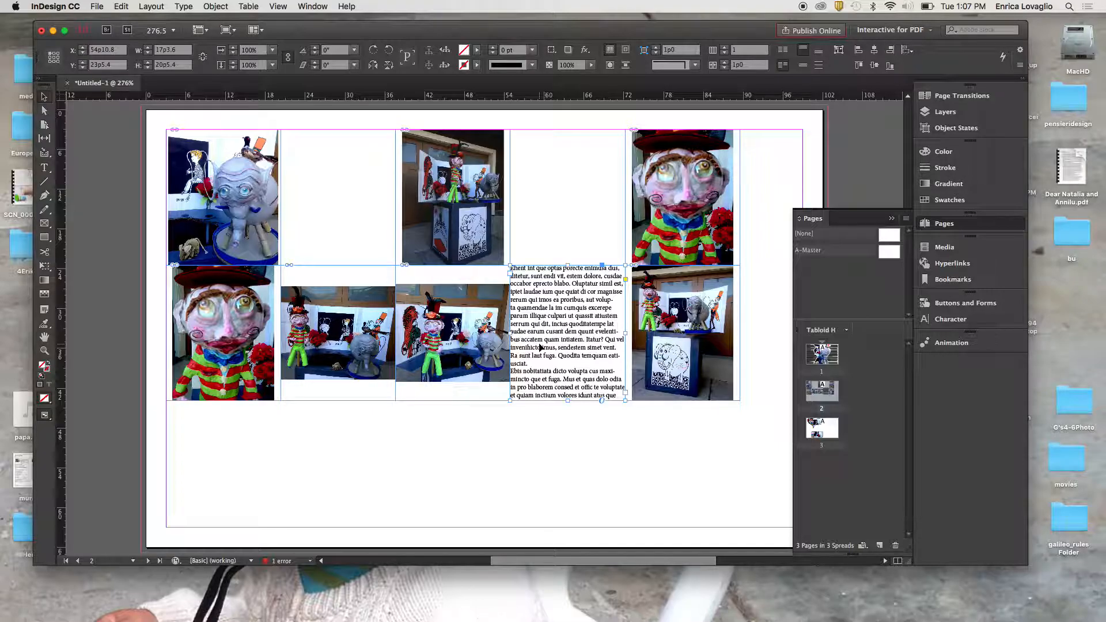
left_click(44, 350)
left_click_drag(529, 290, 634, 363)
key("super+minus")
key("super+minus")
key("super+minus")
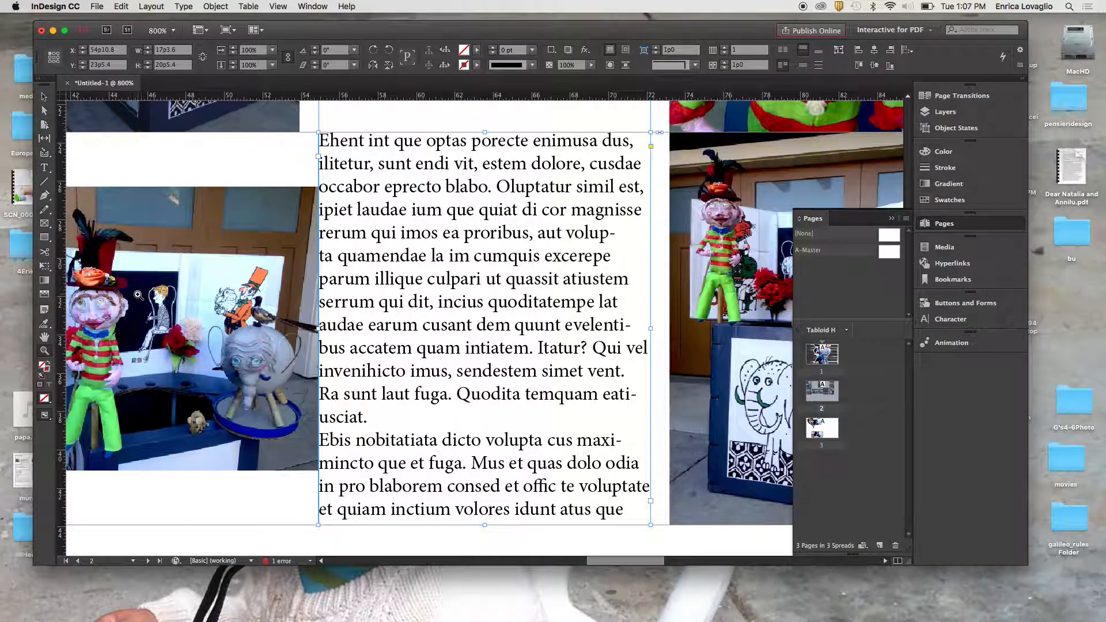
Step: Add the heading "Lasagna" on its own line above the placeholder text in the second row's text frame
left_click(44, 168)
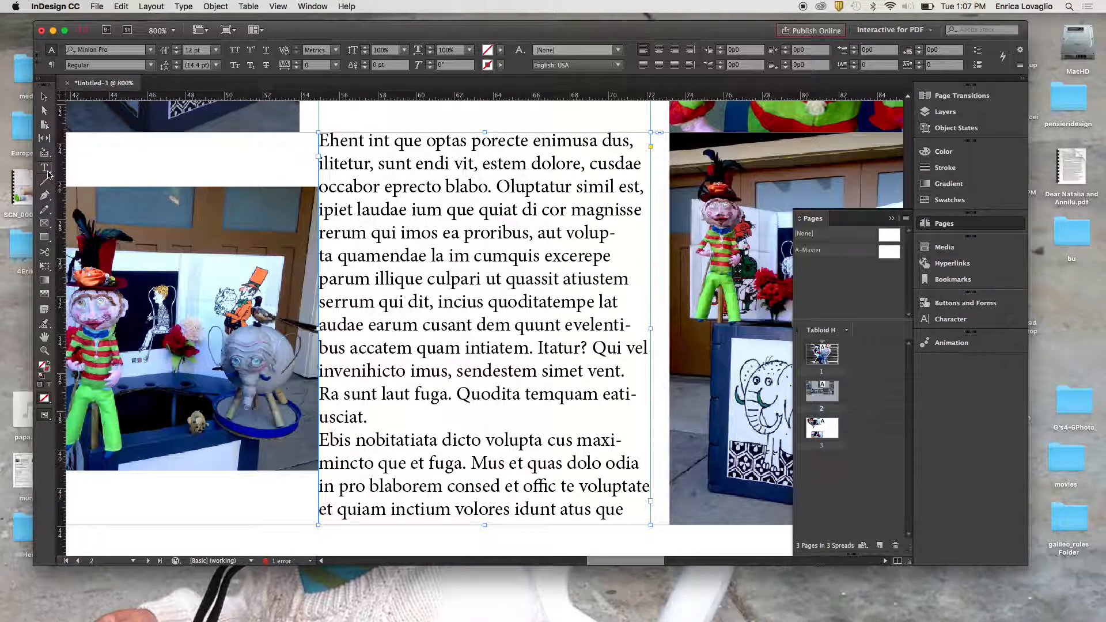
left_click(322, 140)
type("Lasagna")
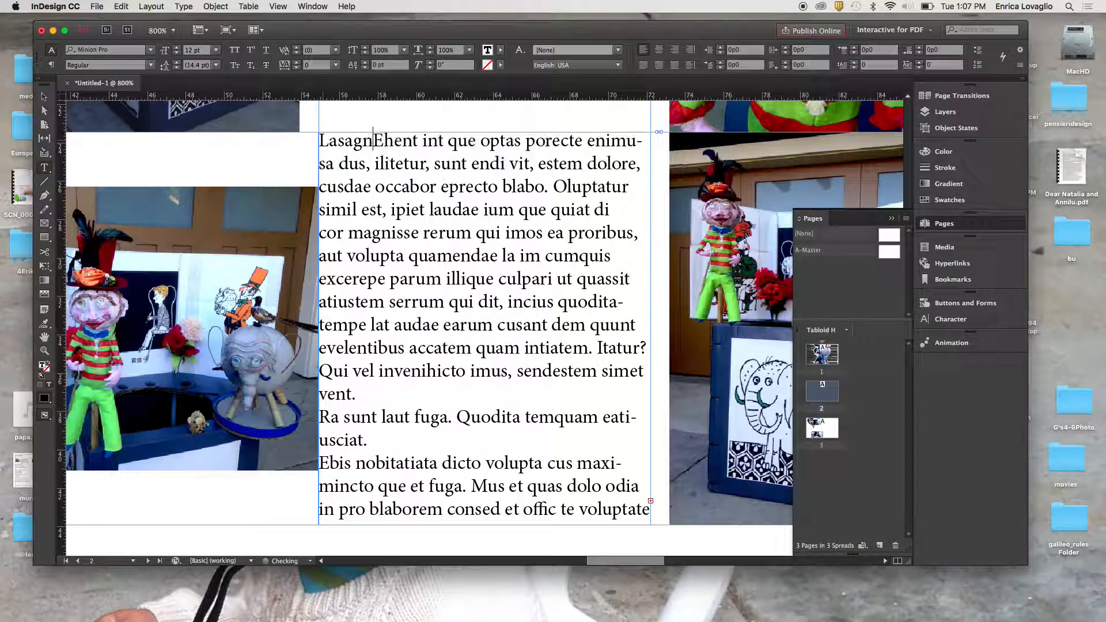
key("Return")
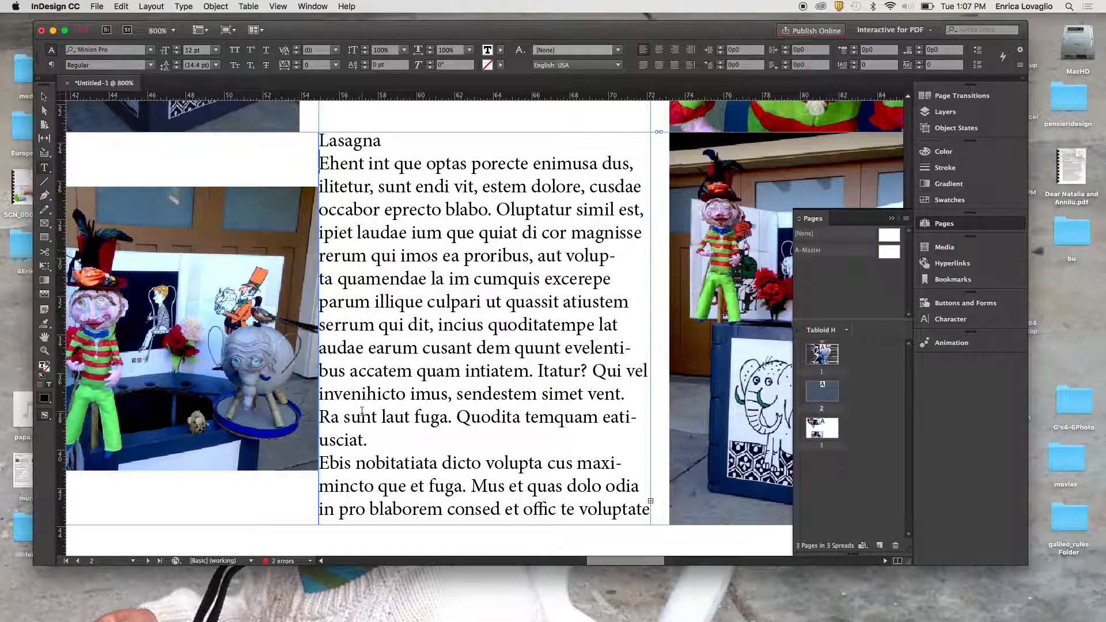
Step: Delete the last placeholder paragraph, beginning with "Ebis nobitatiata", from the text frame
left_click_drag(320, 461, 654, 521)
key("BackSpace")
left_click_drag(626, 464, 319, 463)
key("BackSpace")
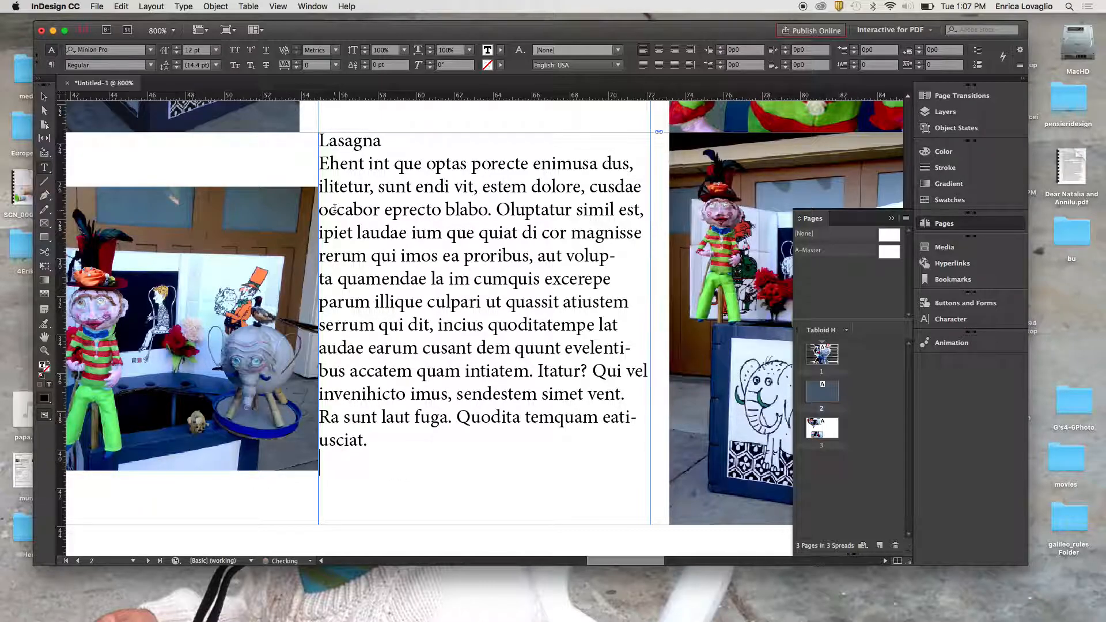
Step: Increase the leading of the first body line below the Lasagna heading to 24.4 pt
left_click_drag(319, 164, 646, 161)
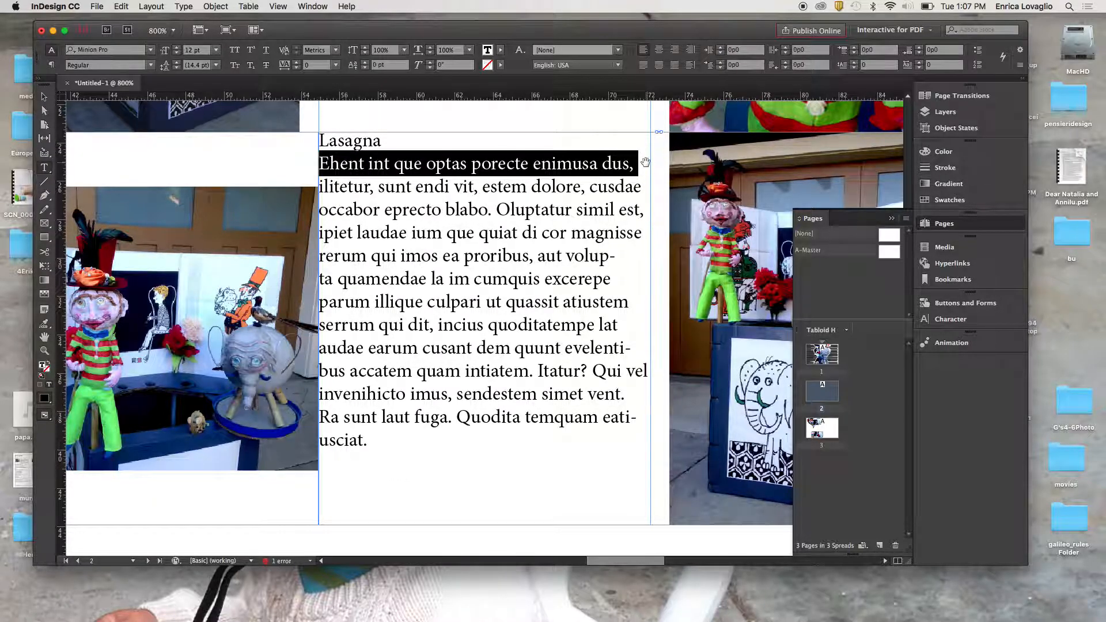
key("alt+Down")
key("alt+Down")
key("alt+Down")
key("alt+Down")
key("alt+Down")
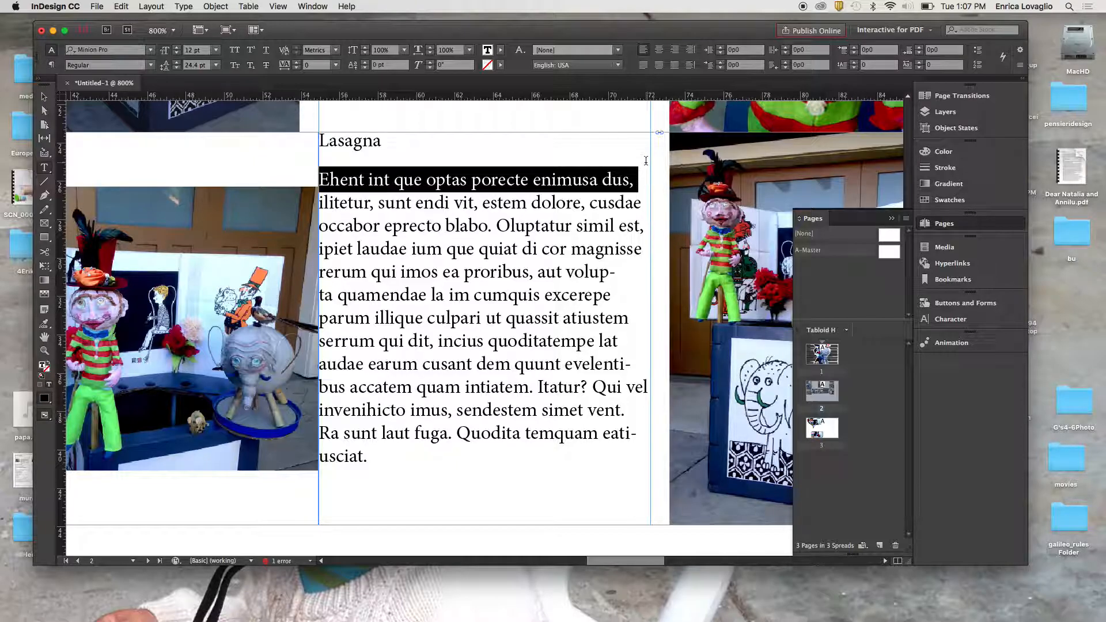
Step: Set the font of the Lasagna heading to Optima Bold
left_click_drag(381, 140, 320, 137)
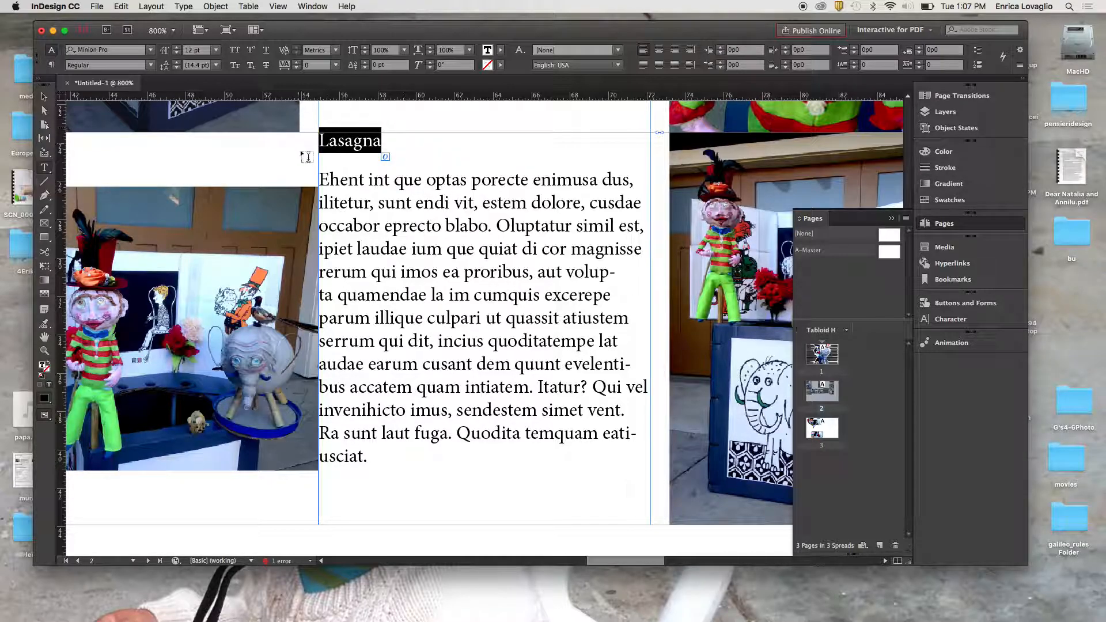
left_click(117, 49)
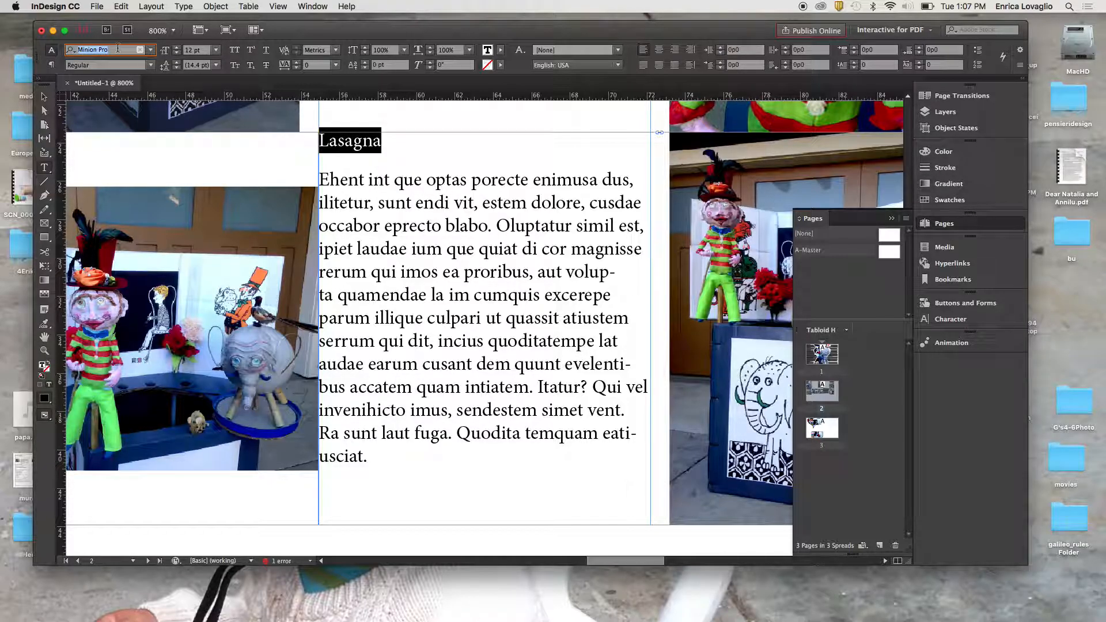
type("opt")
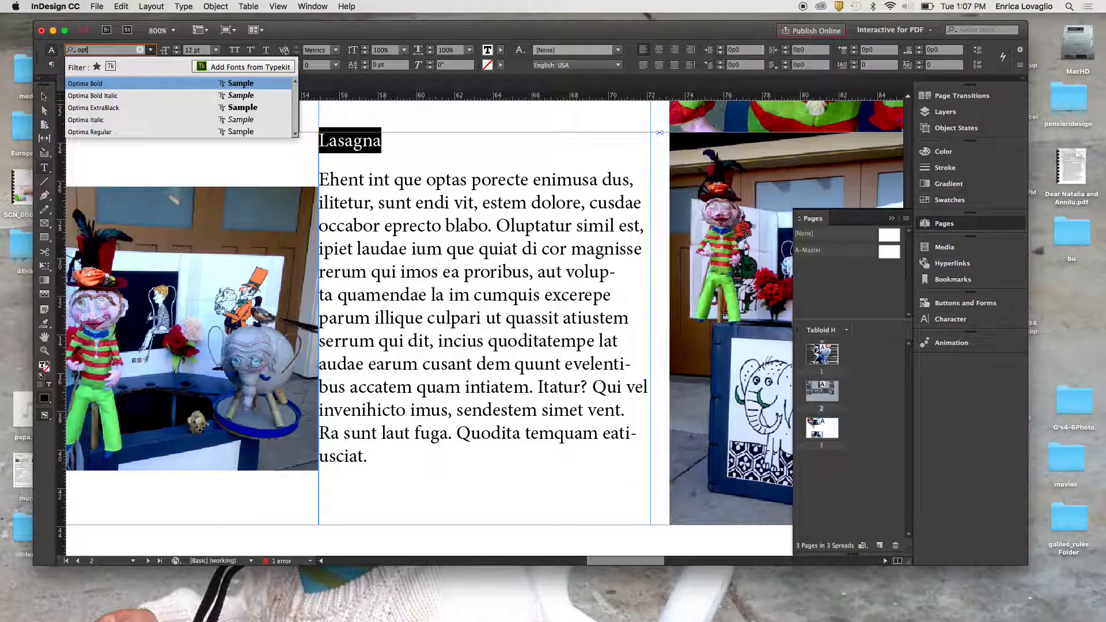
key("Down")
key("Down")
key("Down")
key("Up")
key("Up")
key("Up")
key("Return")
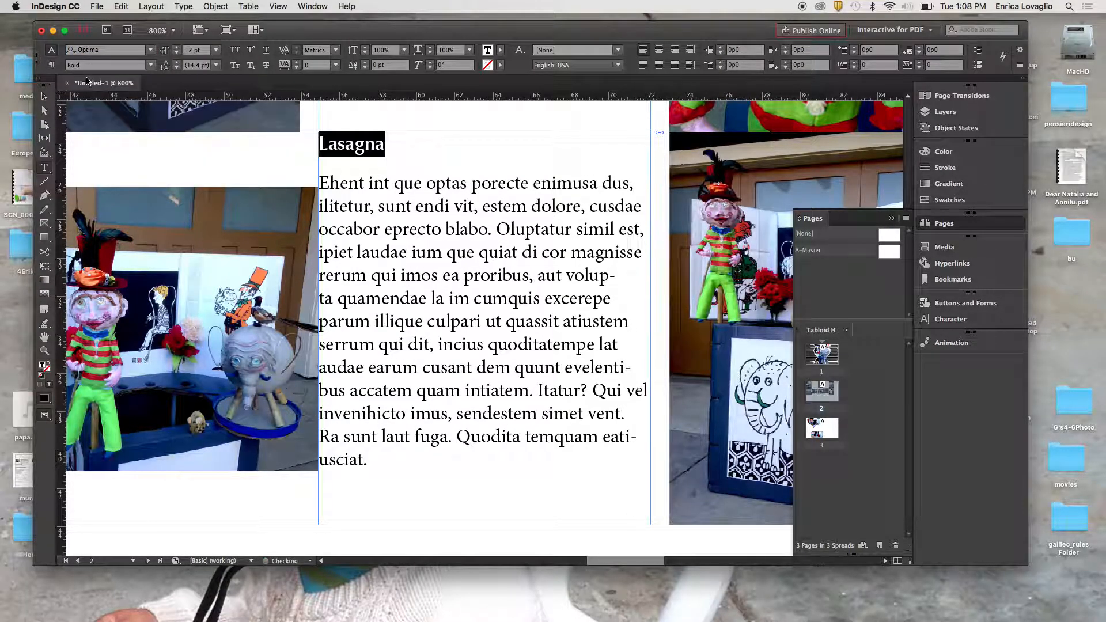
Step: Set the Lasagna heading's size to 14 pt and its text colour to dark red (RGB 150, 0, 0)
left_click(217, 51)
left_click(203, 150)
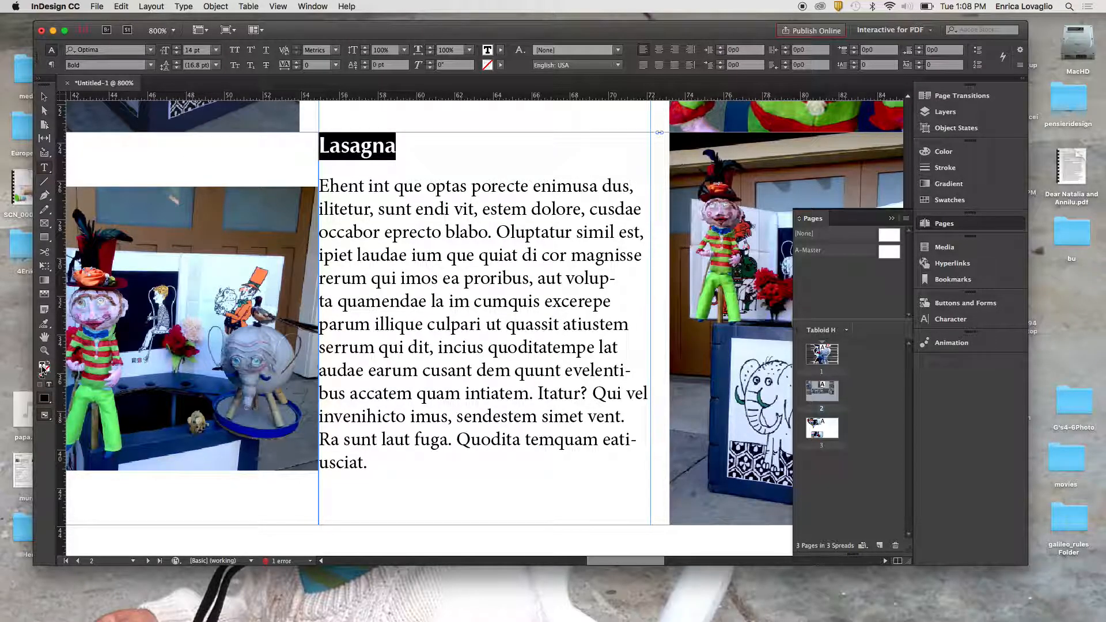
double_click(42, 366)
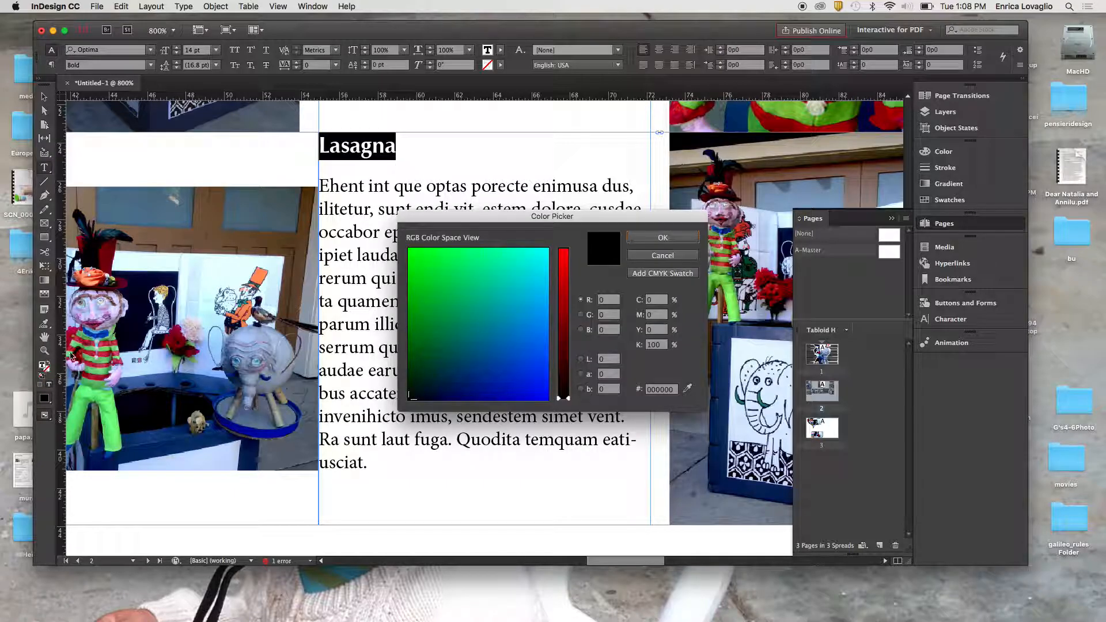
left_click(568, 312)
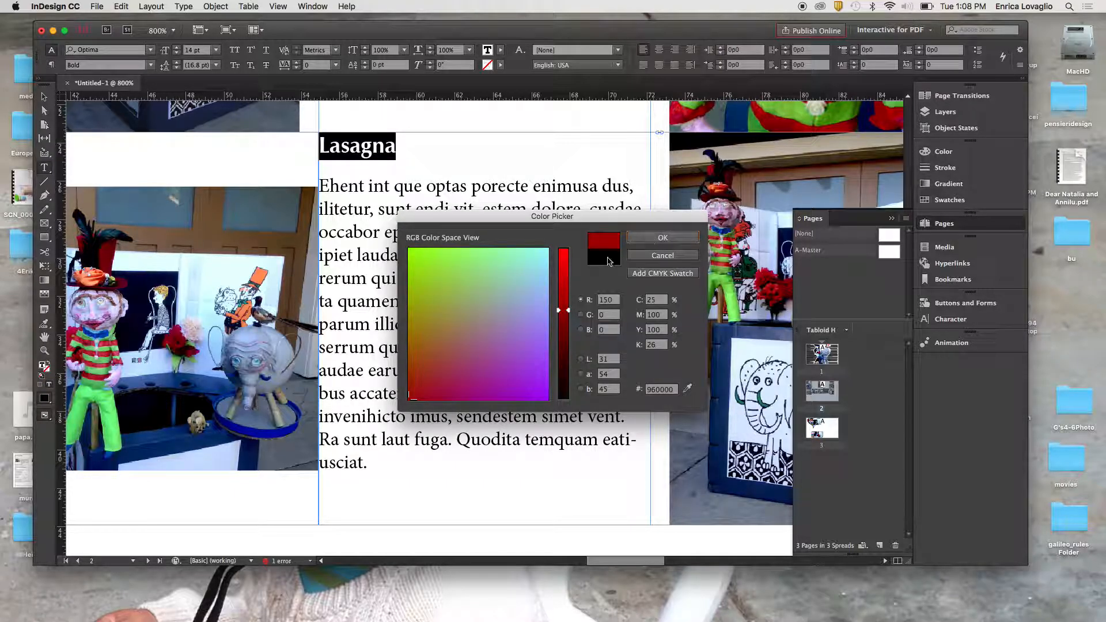
left_click(636, 239)
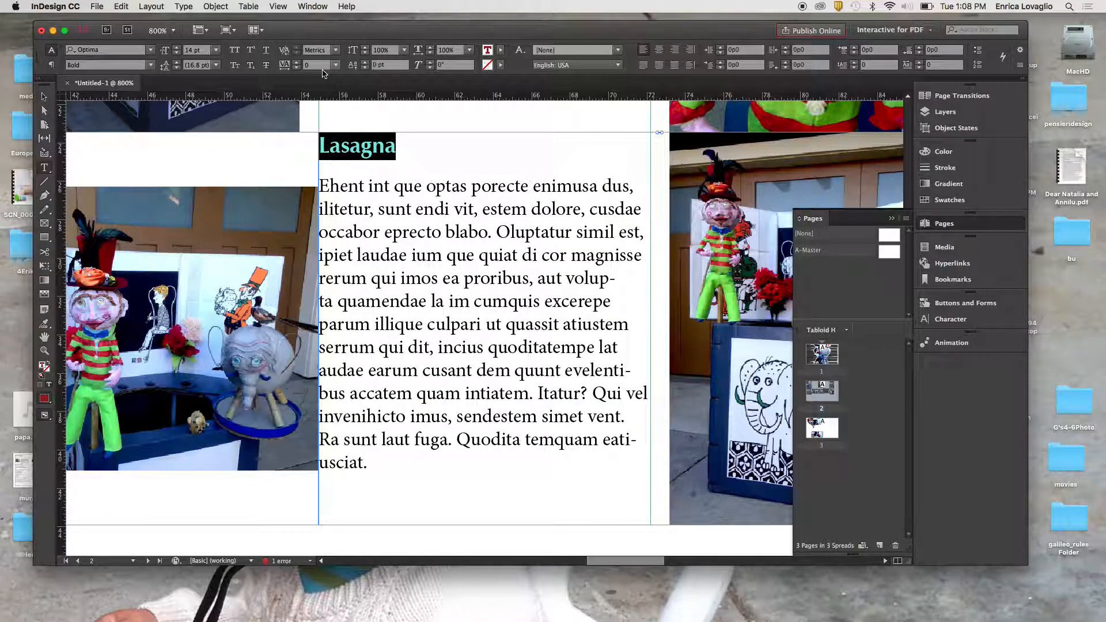
Step: Set the Lasagna heading's leading to 18 pt and its tracking to 10
left_click(217, 65)
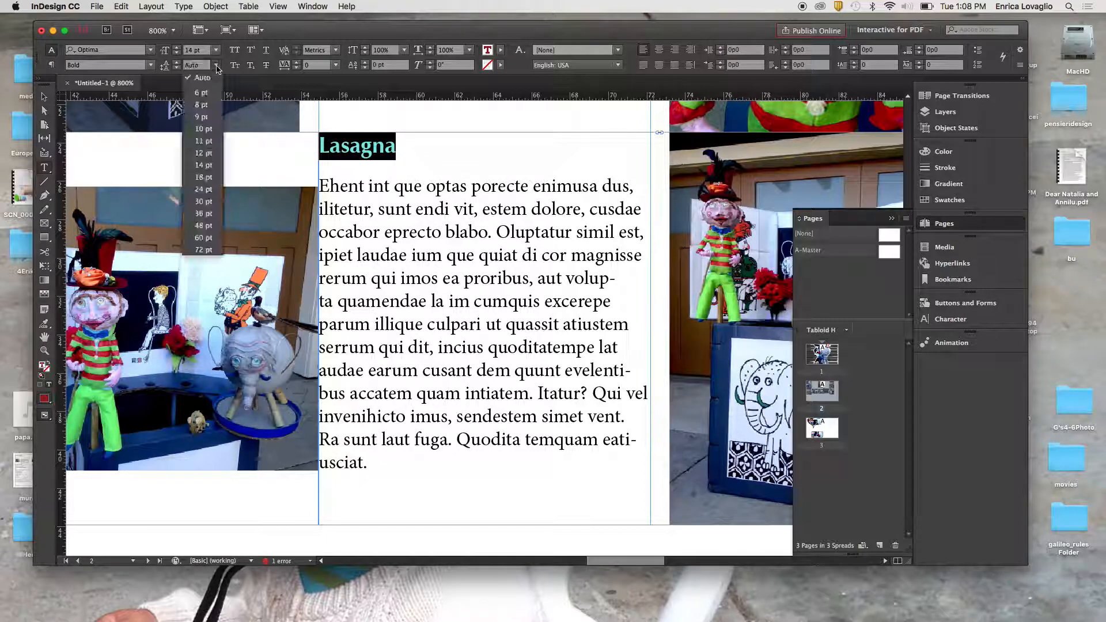
left_click(204, 178)
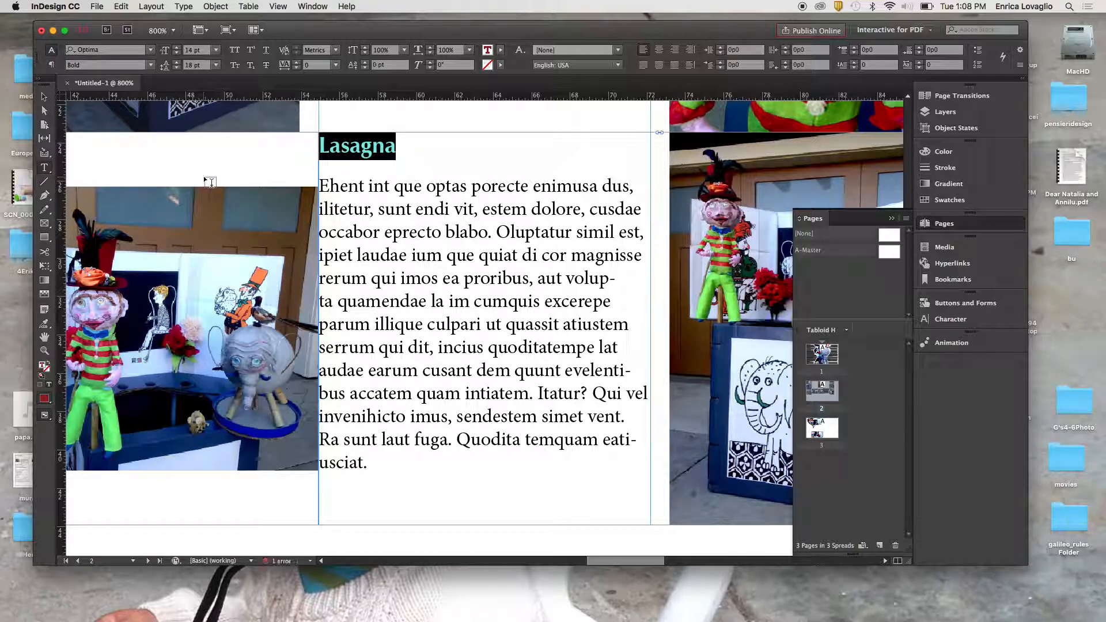
left_click(335, 65)
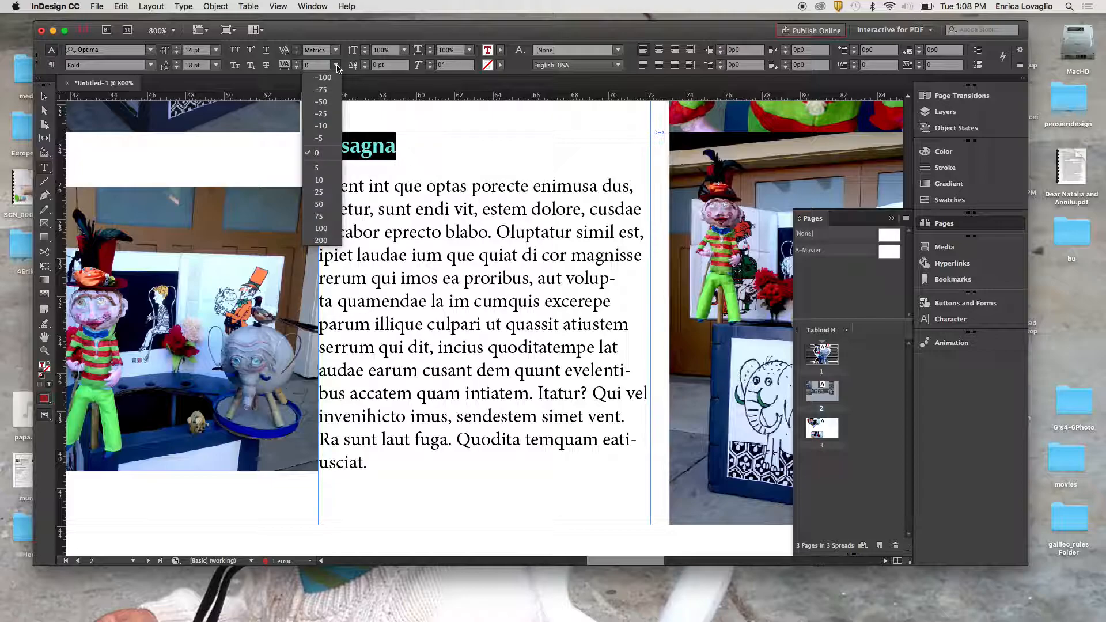
left_click(317, 179)
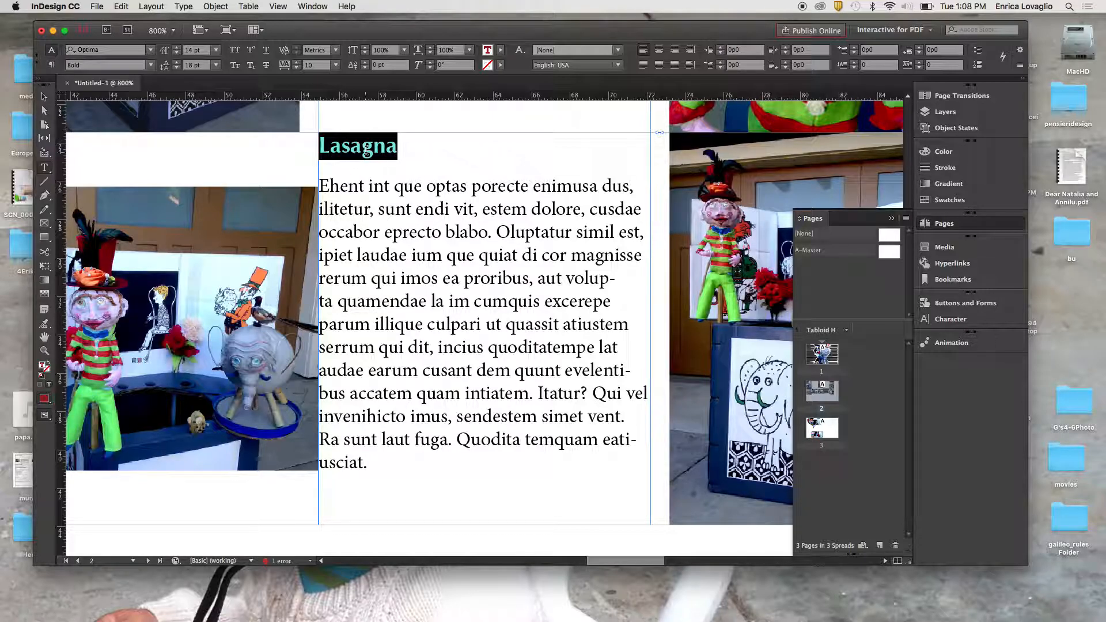
Step: Create a new paragraph style named "title" from the formatting of the Lasagna heading
left_click(366, 150)
left_click_drag(398, 149, 314, 150)
left_click(312, 7)
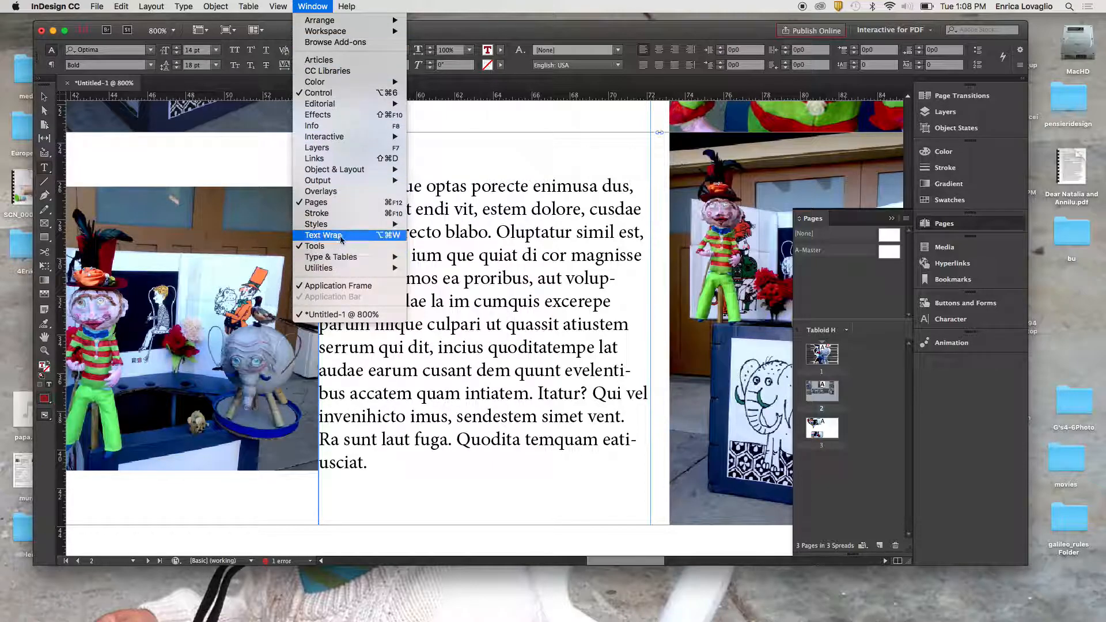
mouse_move(343, 225)
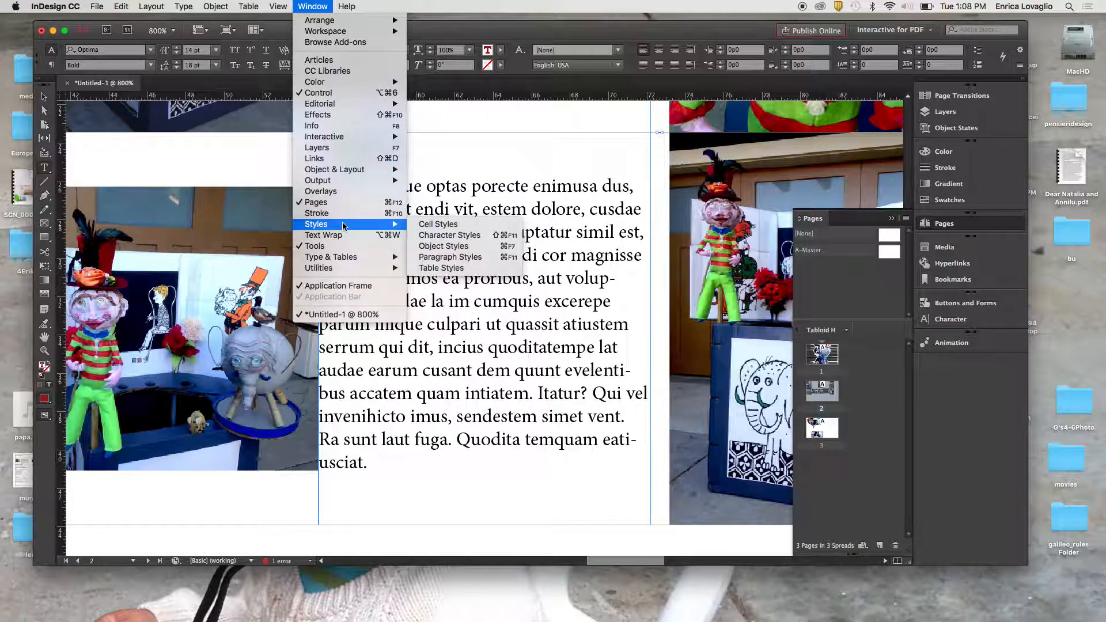
left_click(448, 256)
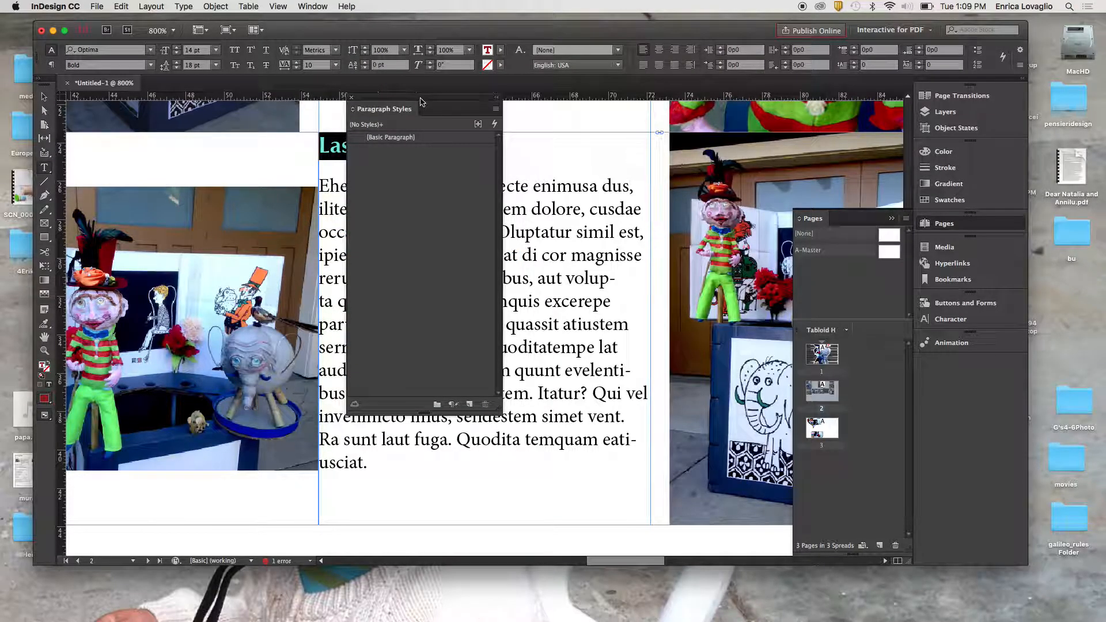
left_click_drag(420, 102, 597, 155)
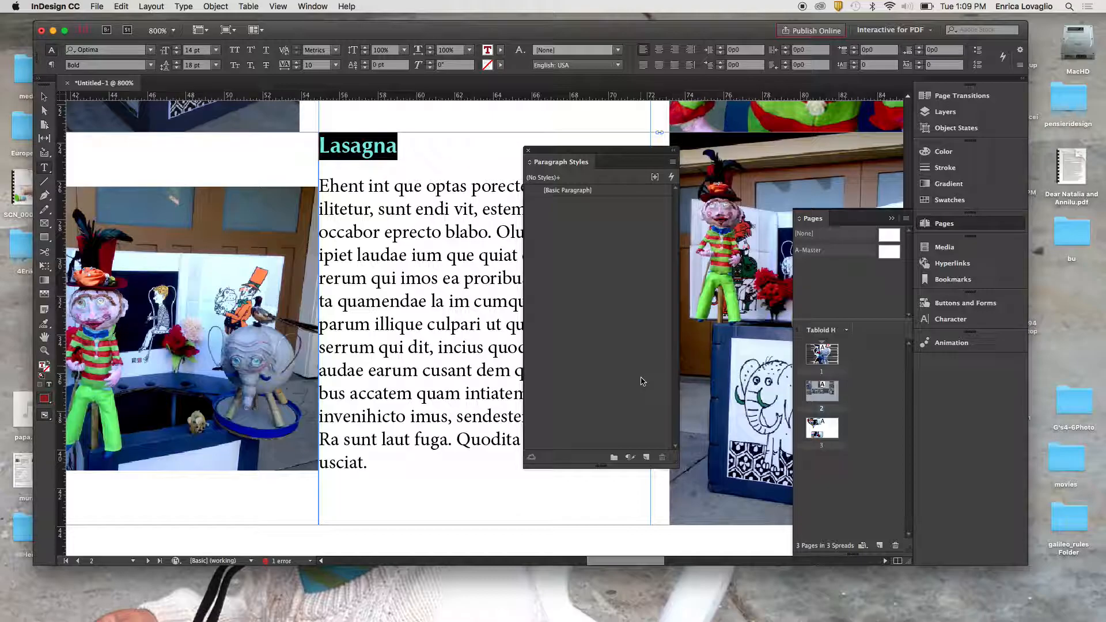
left_click(672, 162)
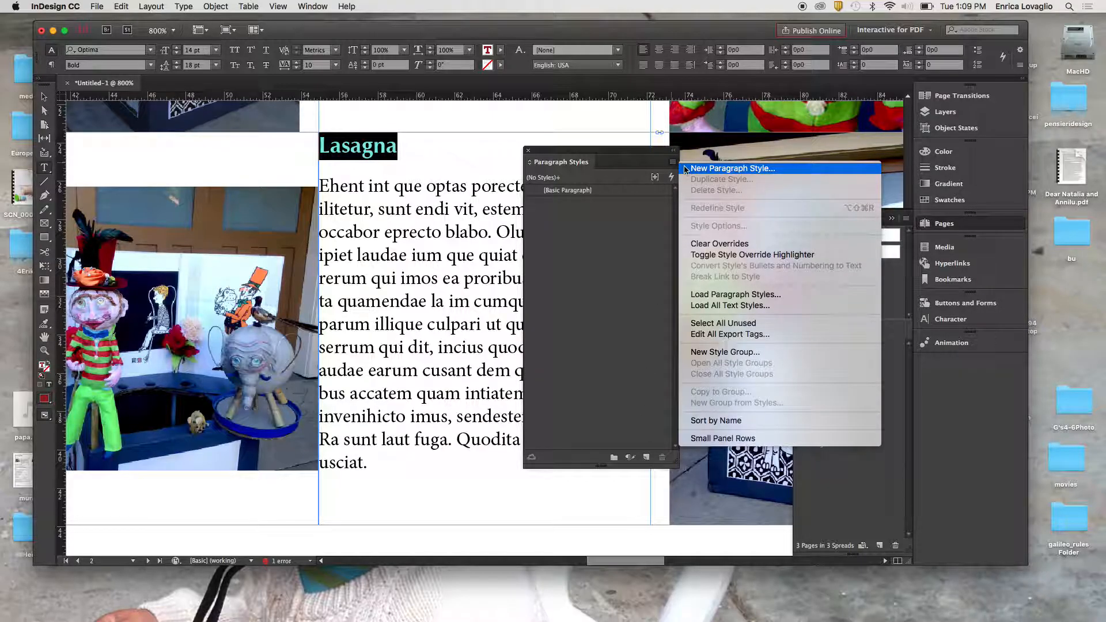
left_click(685, 168)
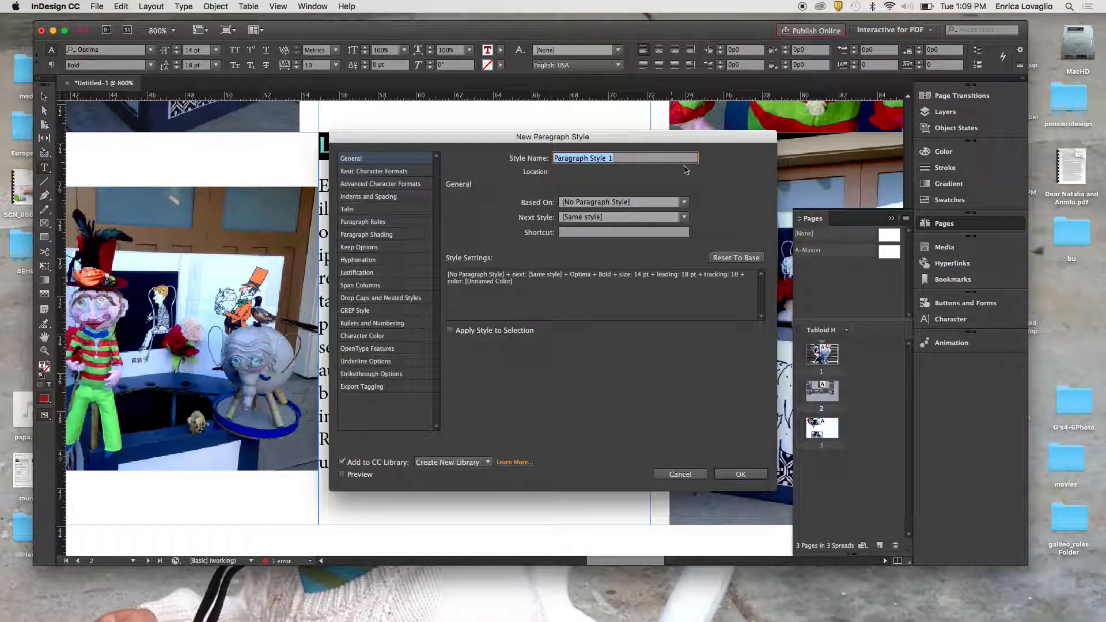
type("title")
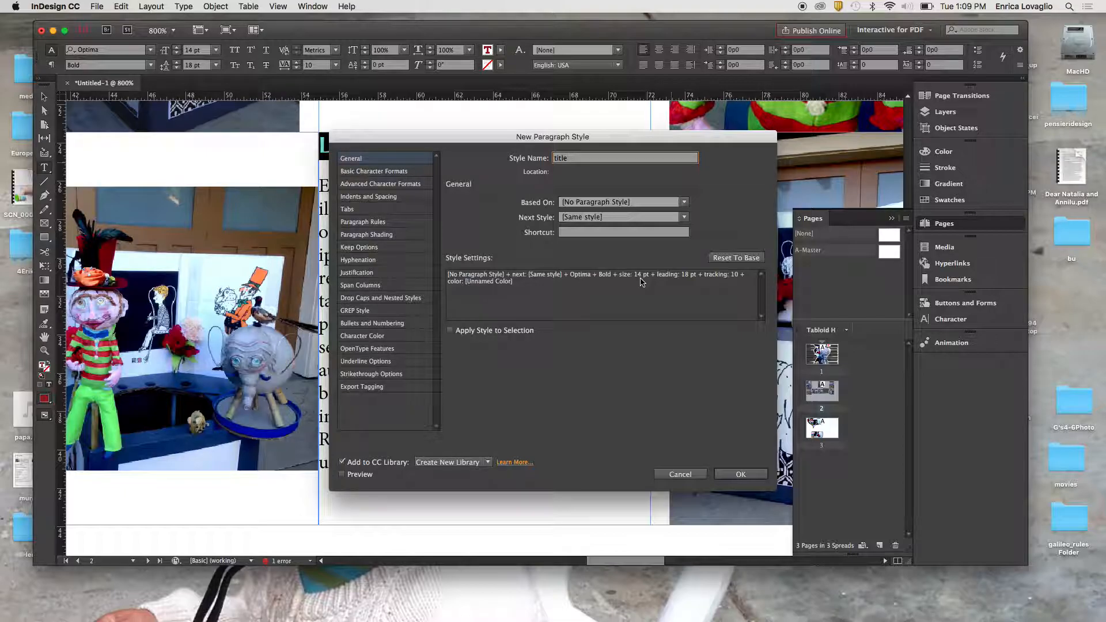
left_click(739, 473)
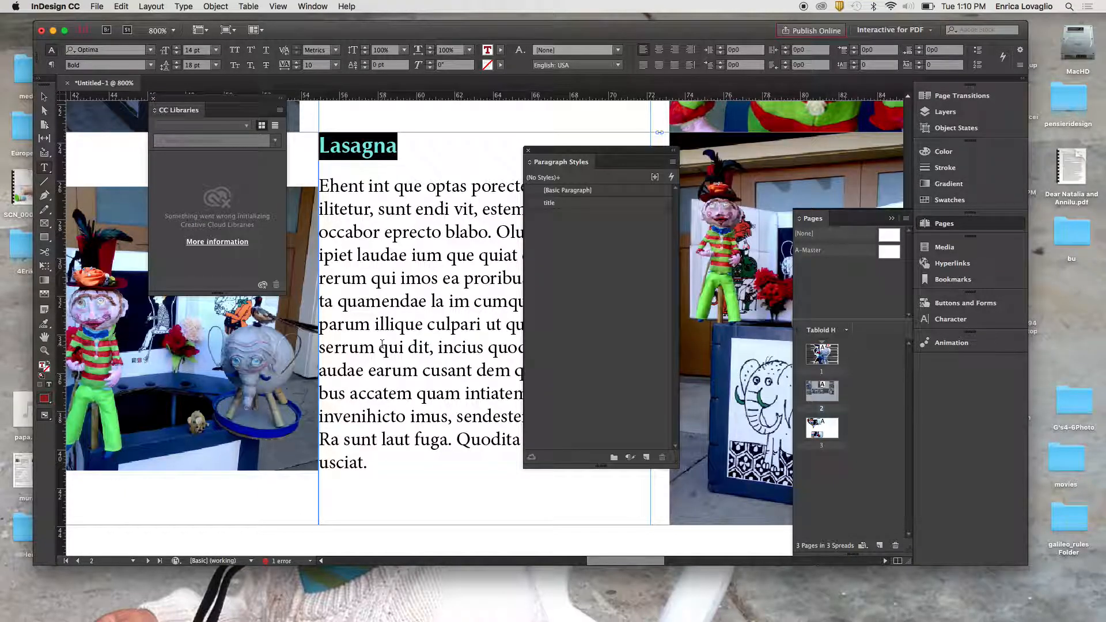
Step: Delete only the picture inside the first row's third frame, keeping the empty frame in the grid
scroll(377, 342, "left", 5)
scroll(377, 342, "up", 10)
scroll(378, 342, "down", 10)
scroll(377, 342, "left", 2)
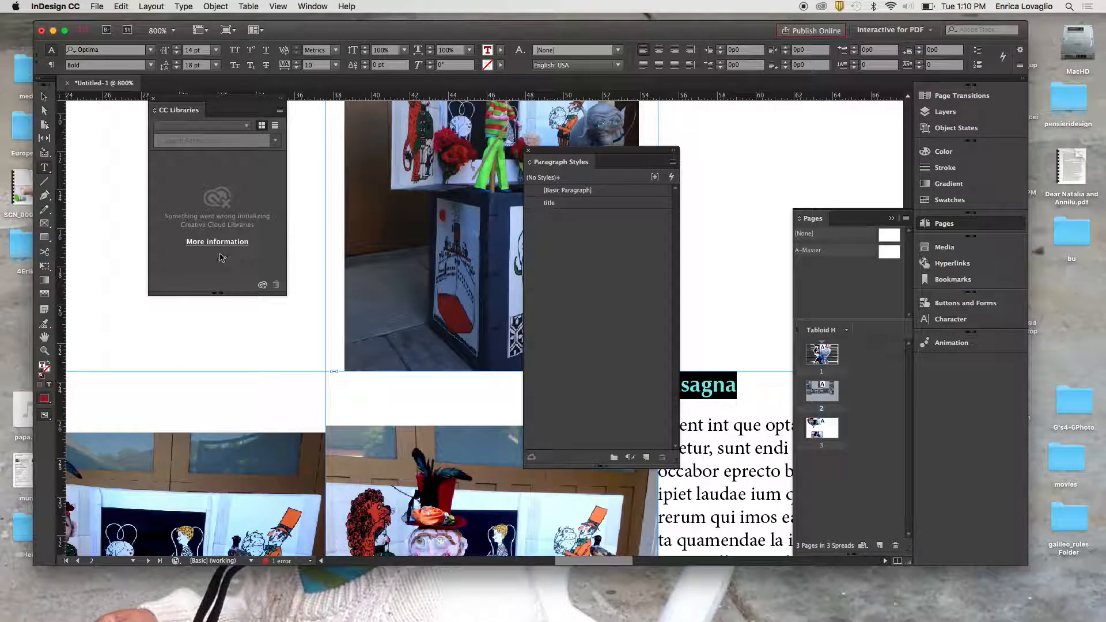
left_click(44, 96)
left_click(420, 319)
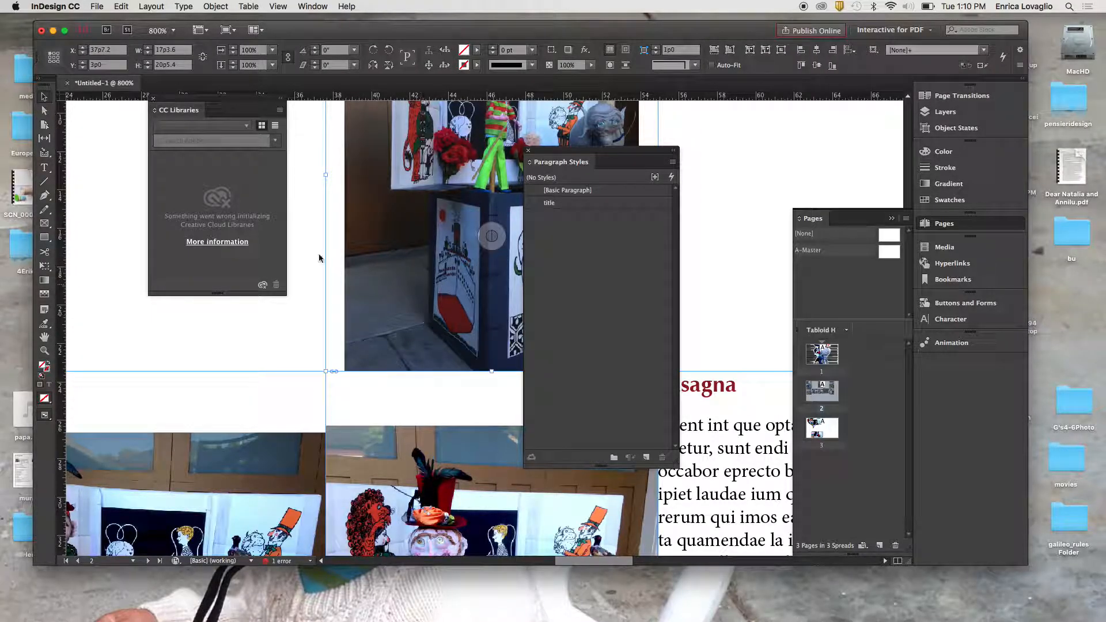
key("a")
left_click(355, 228)
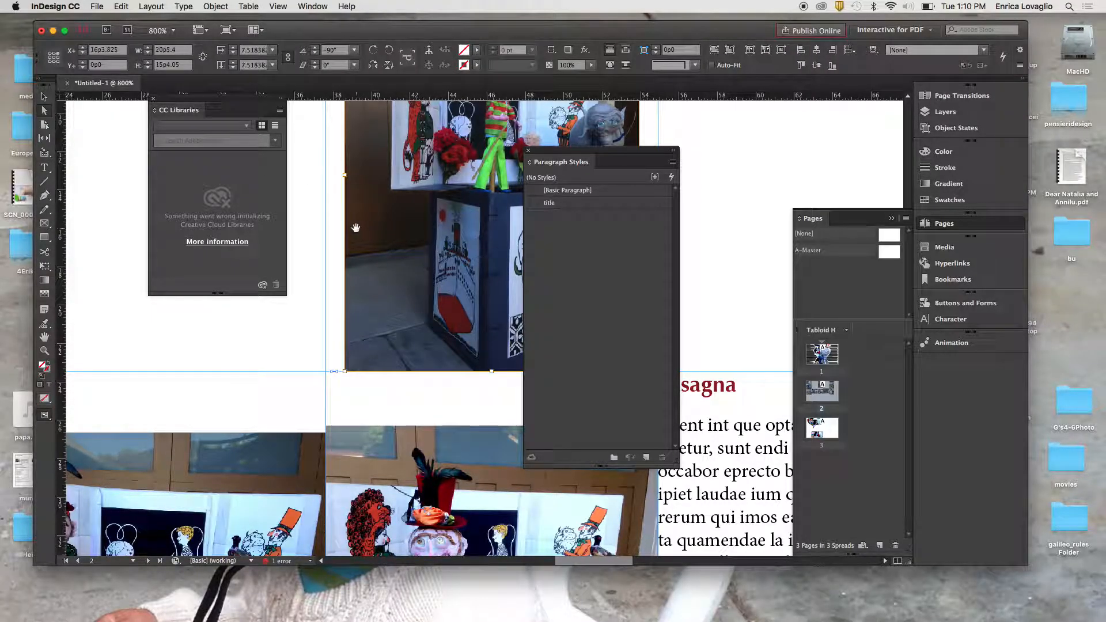
key("Delete")
Step: Convert the first row's empty third frame to a text frame and fill it with placeholder text
key("v")
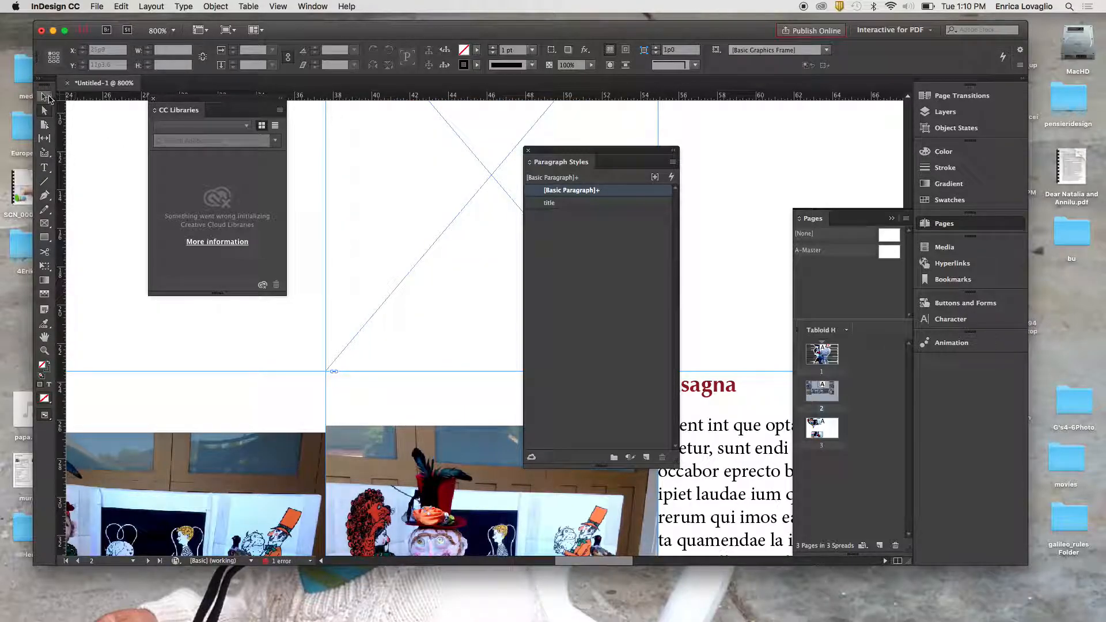
left_click(393, 288)
left_click(215, 7)
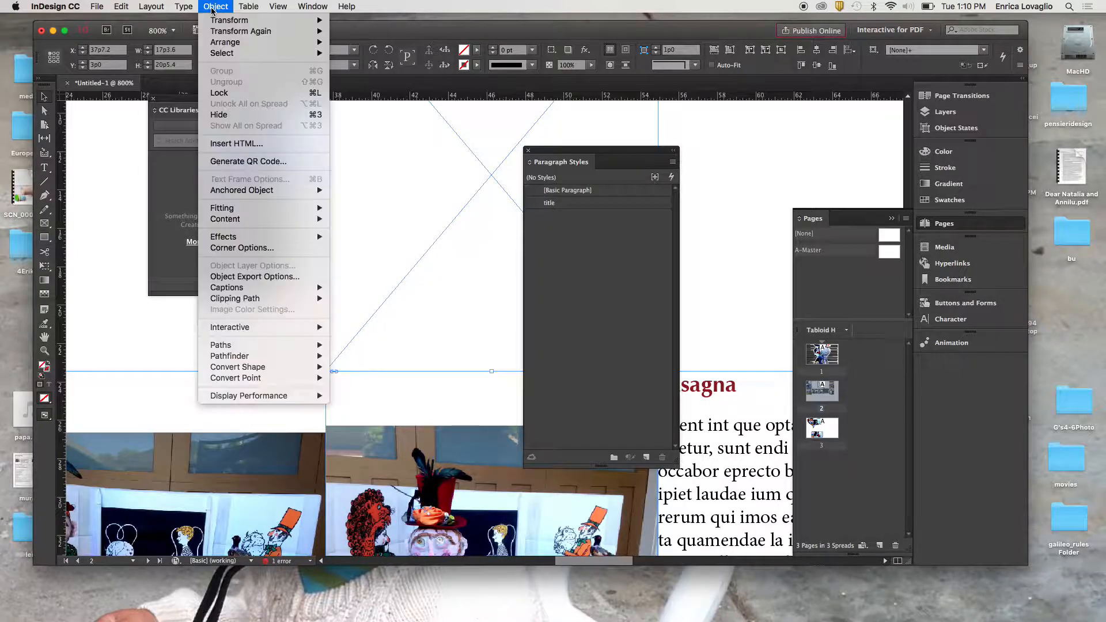
mouse_move(257, 221)
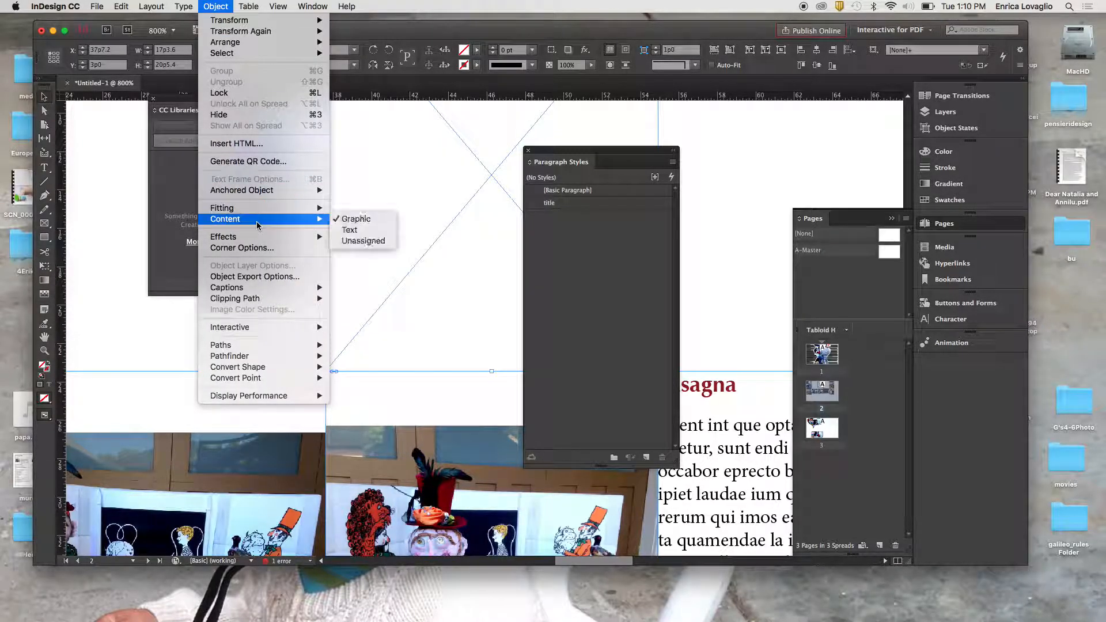
left_click(347, 230)
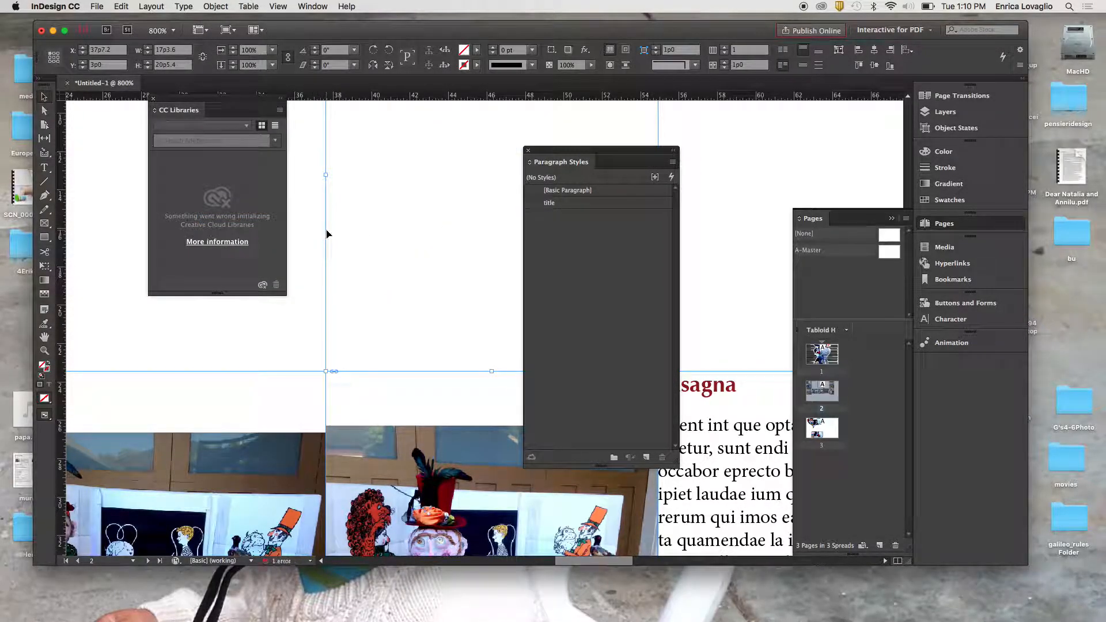
right_click(328, 233)
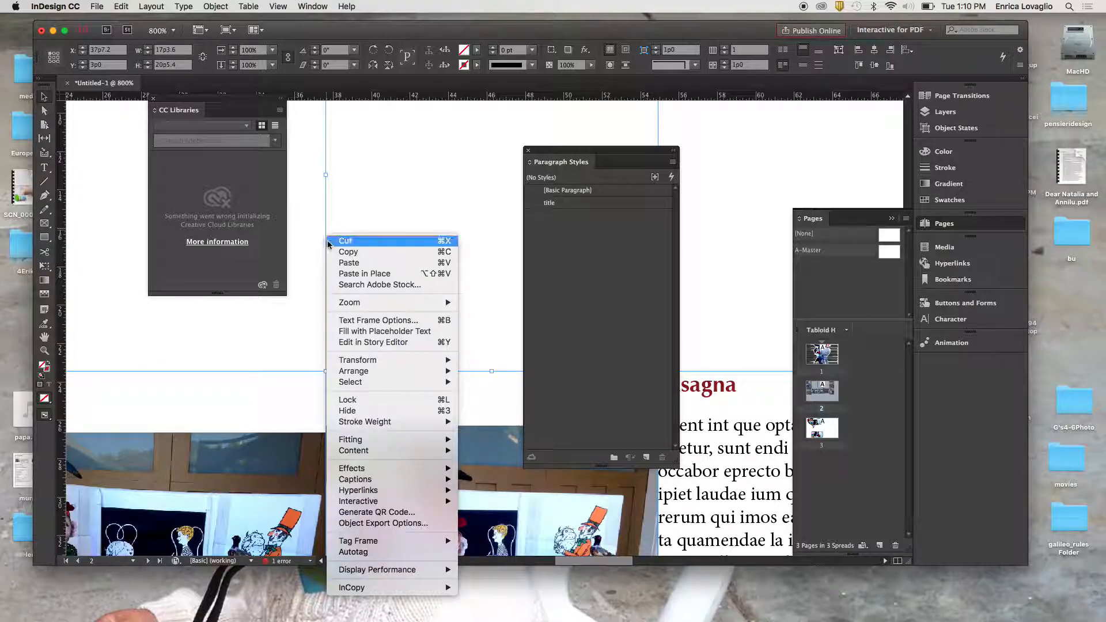
left_click(351, 332)
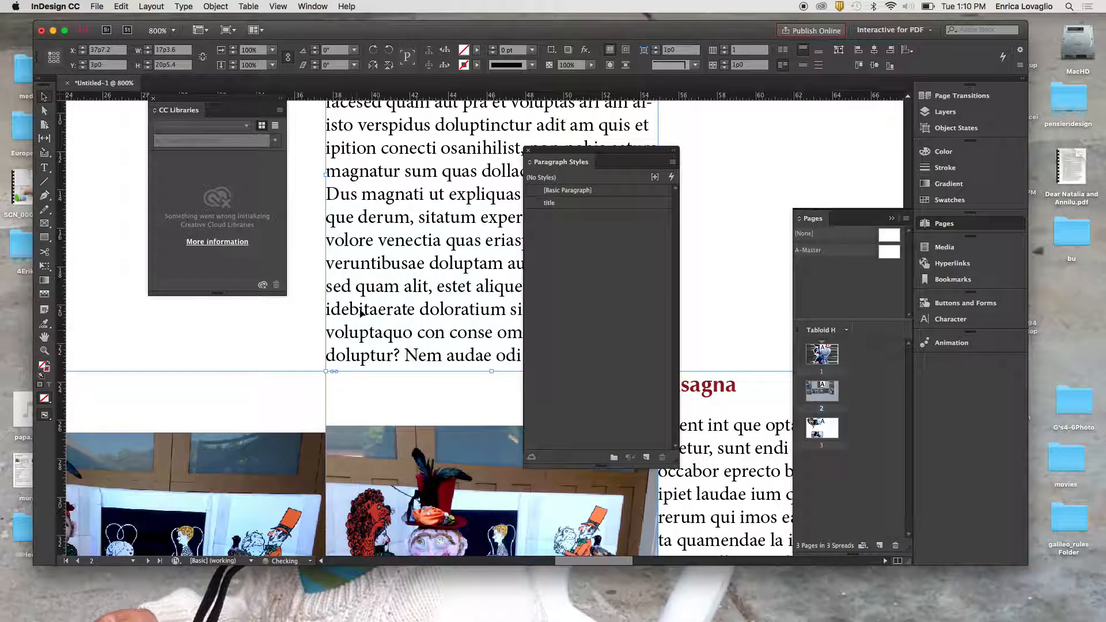
Step: Add the heading "Pasta with Pollo and blah" on its own line above the placeholder text in the first row's third frame
scroll(340, 311, "up", 3)
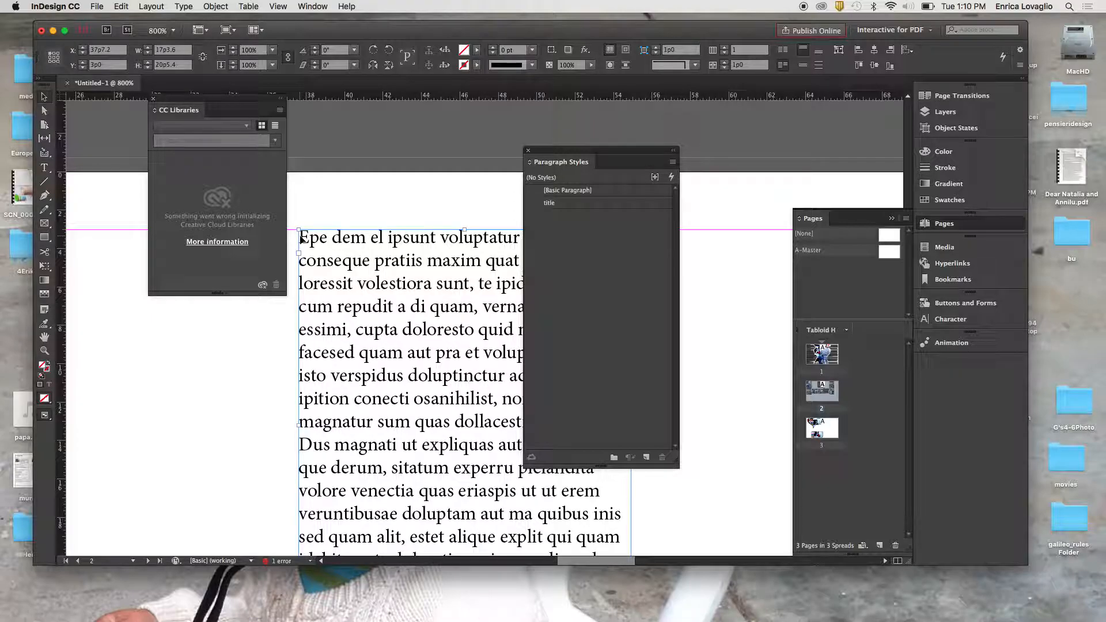
left_click(45, 167)
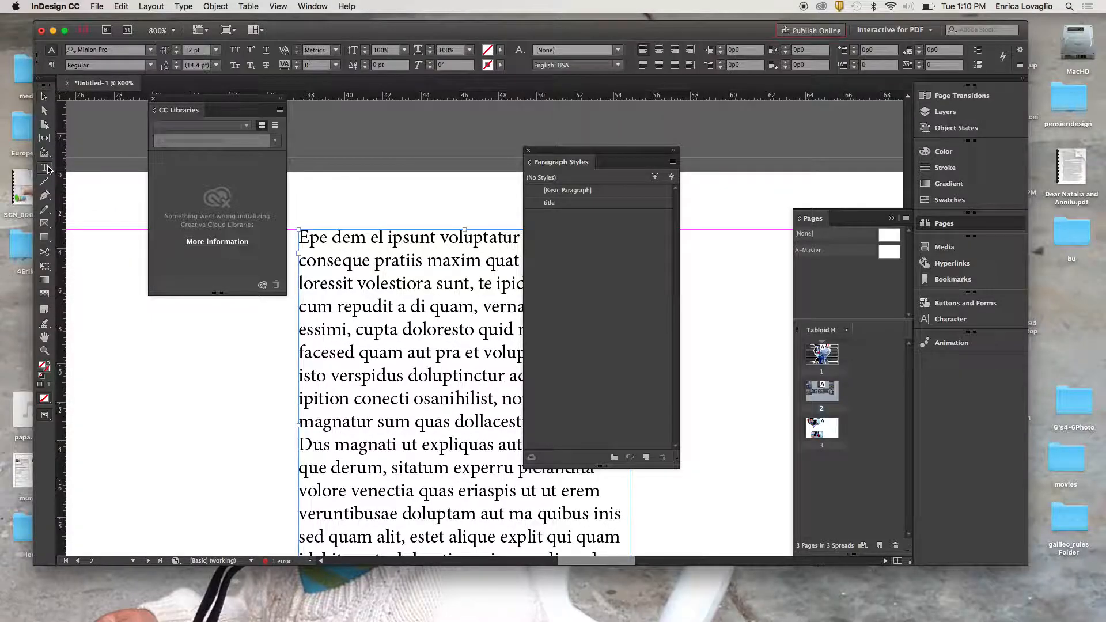
left_click(300, 237)
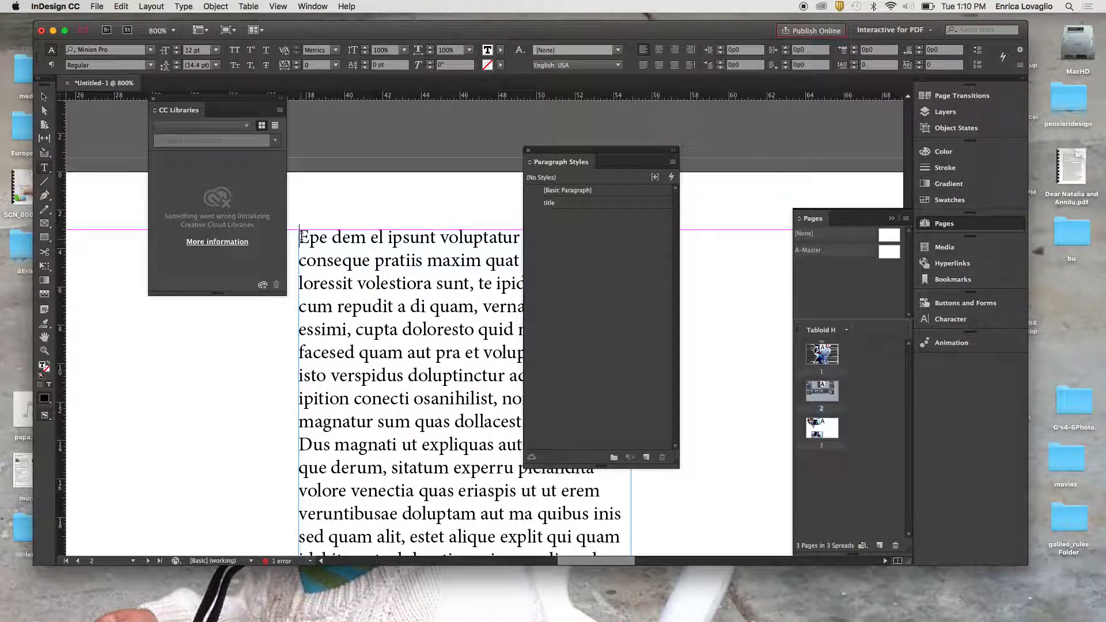
type("Pasta ")
type("with Po")
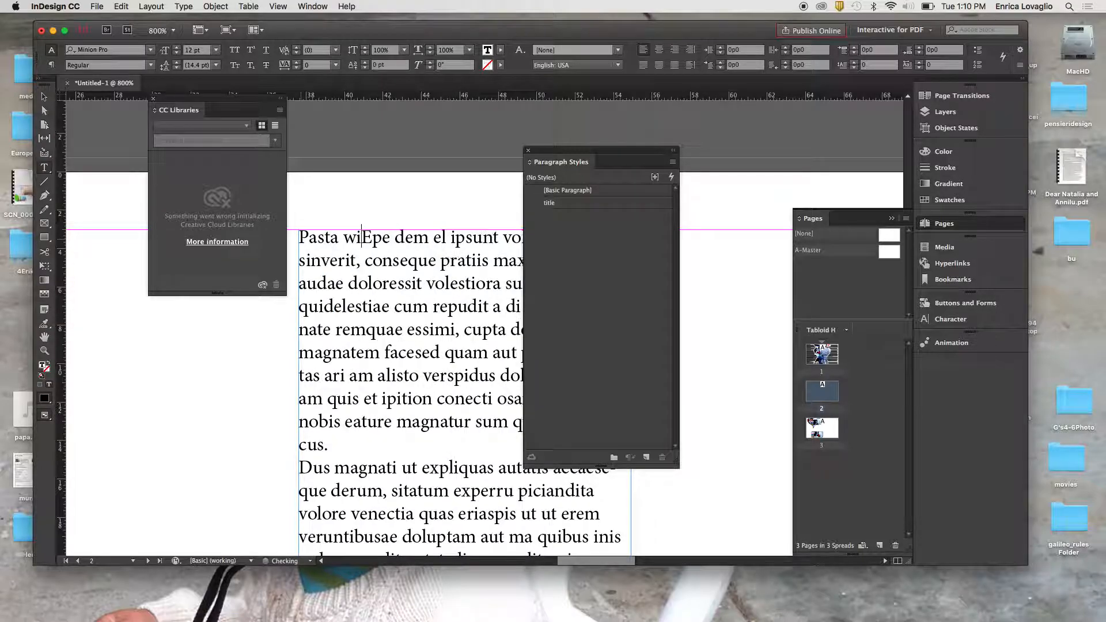
type("loo")
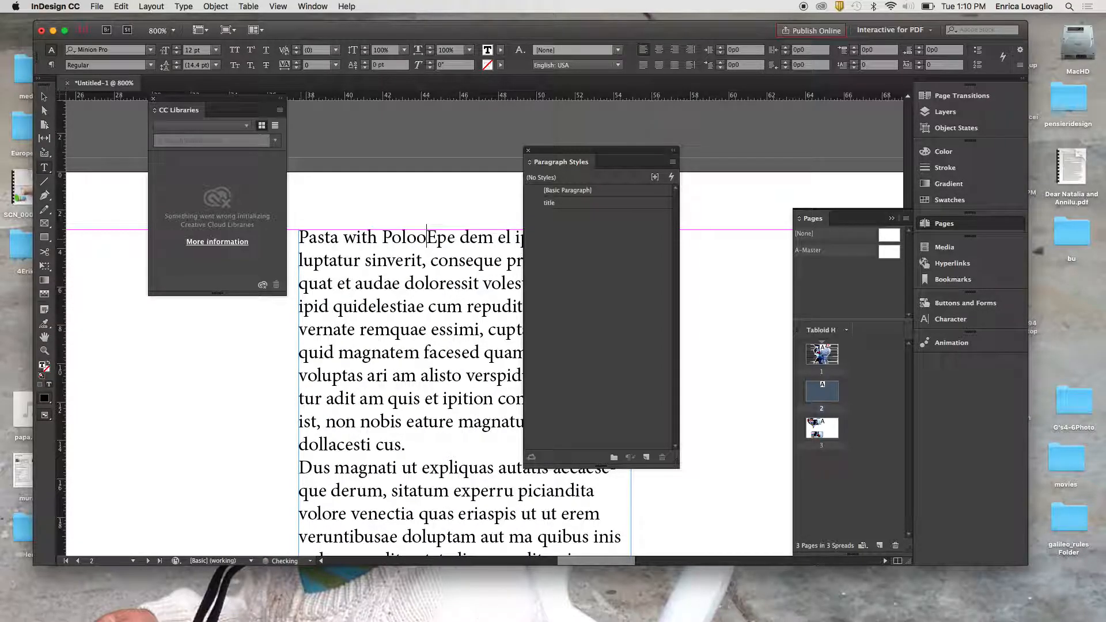
key("BackSpace")
key("BackSpace")
key("BackSpace")
type("lo and bla")
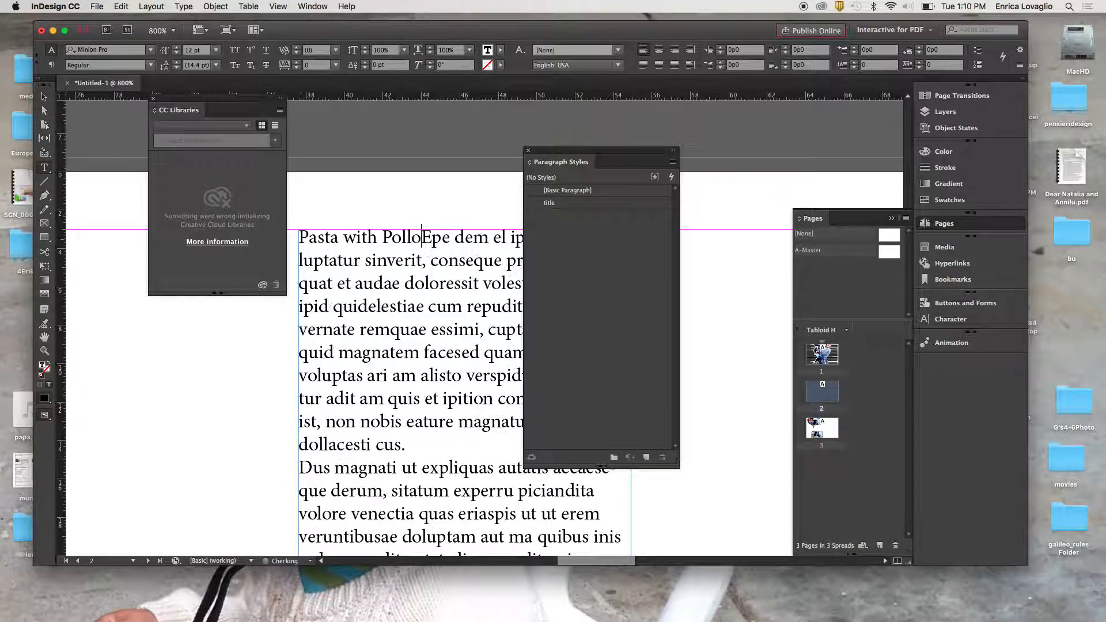
type("ck")
key("BackSpace")
key("BackSpace")
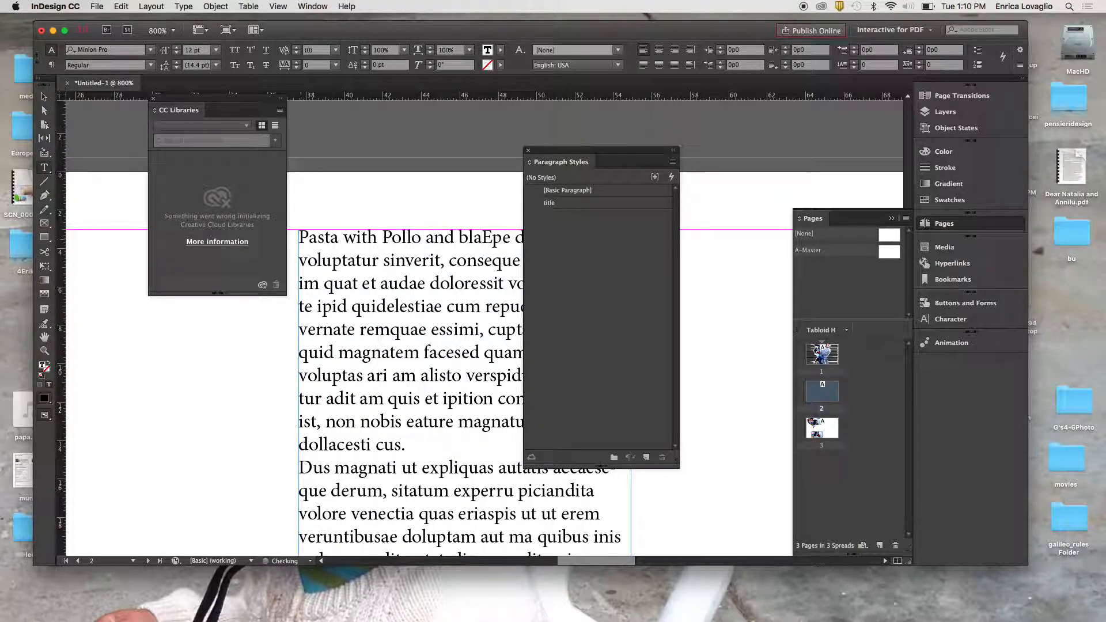
type("h")
key("Return")
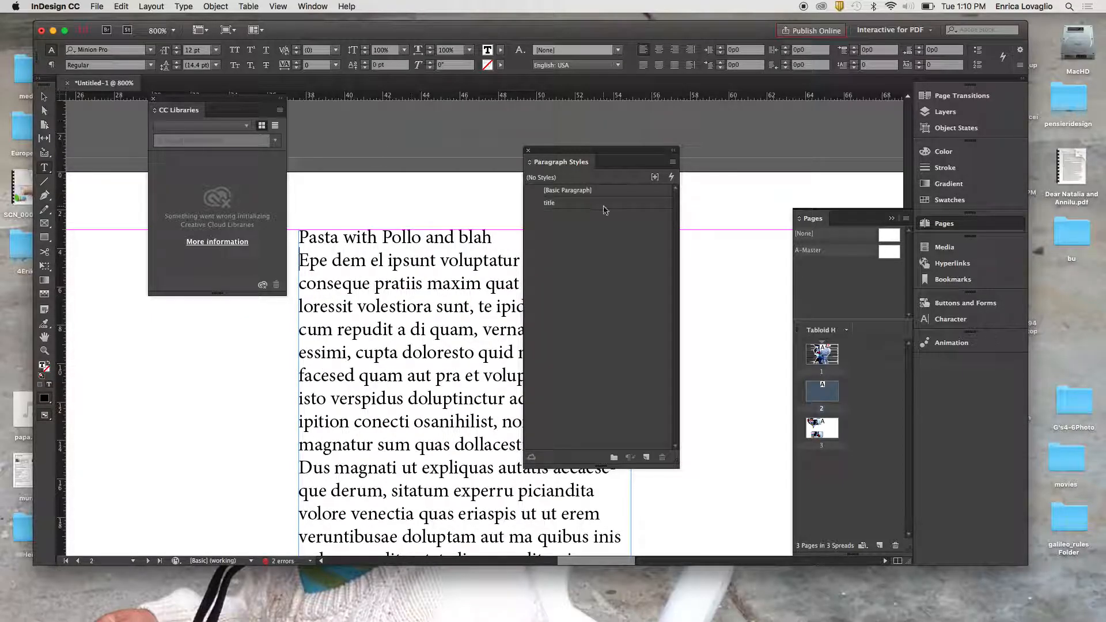
Step: Clear the floating panels away from the text and apply the "title" paragraph style to the "Pasta with Pollo and blah" heading
left_click_drag(573, 153, 817, 67)
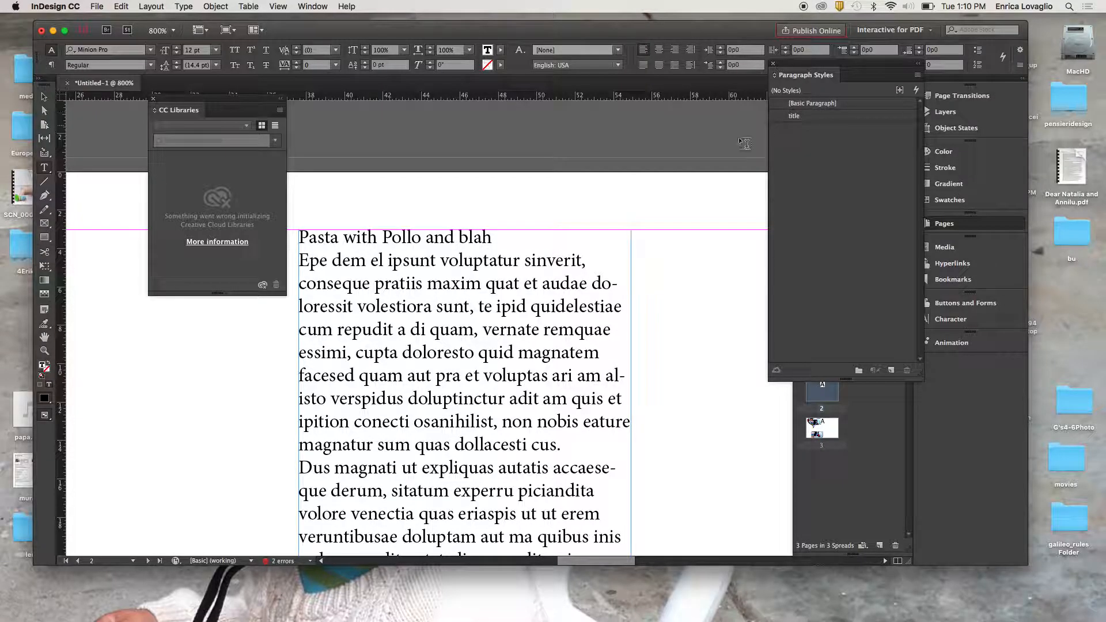
left_click(152, 100)
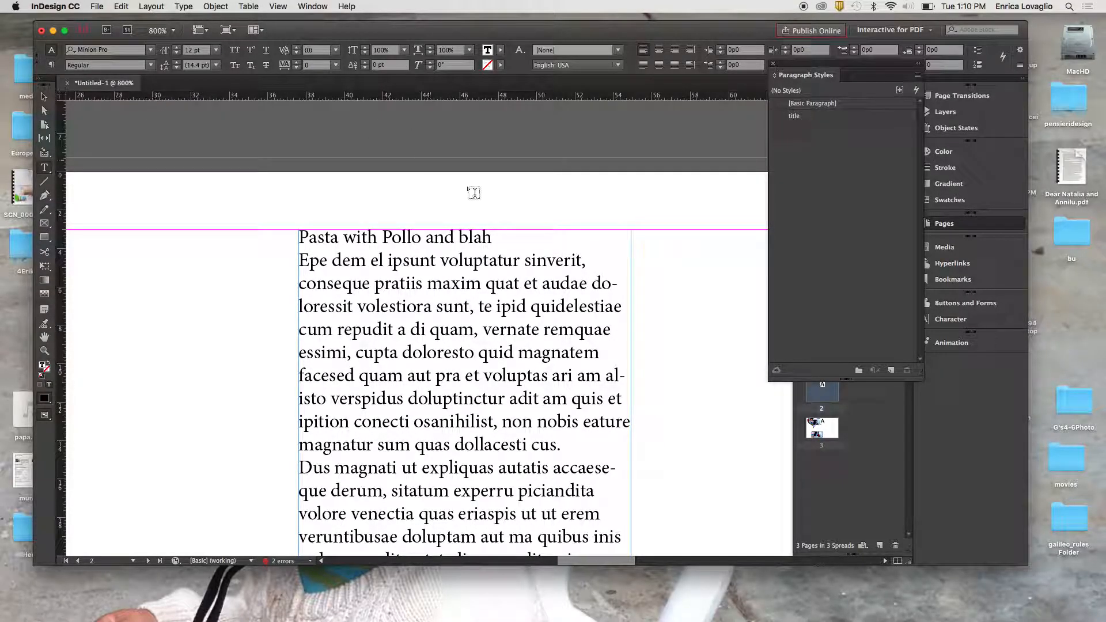
left_click_drag(493, 237, 300, 239)
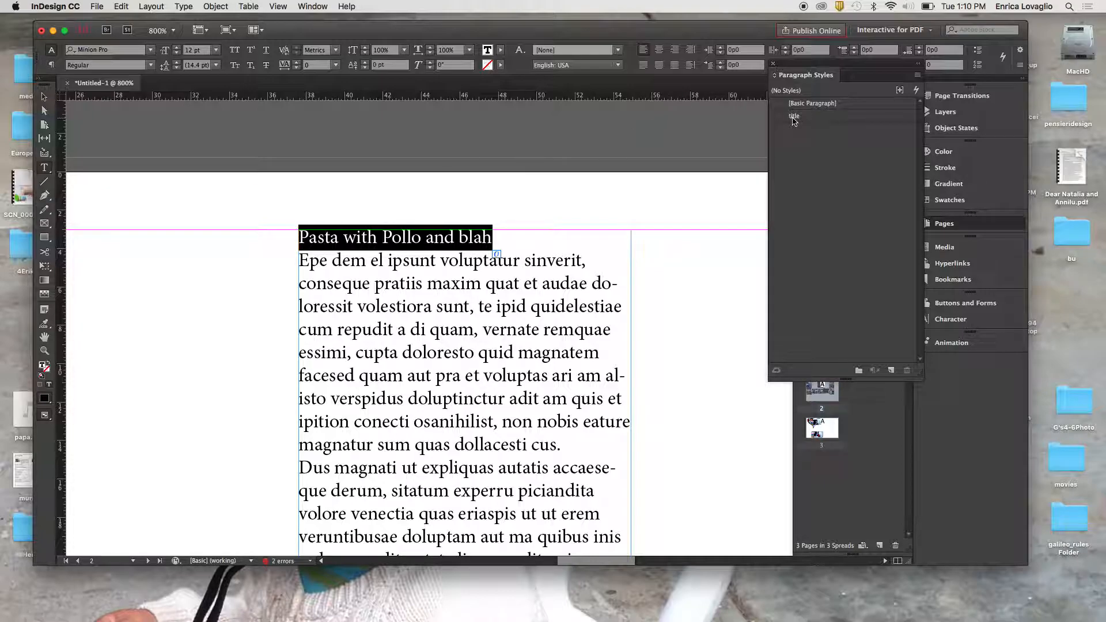
left_click(793, 117)
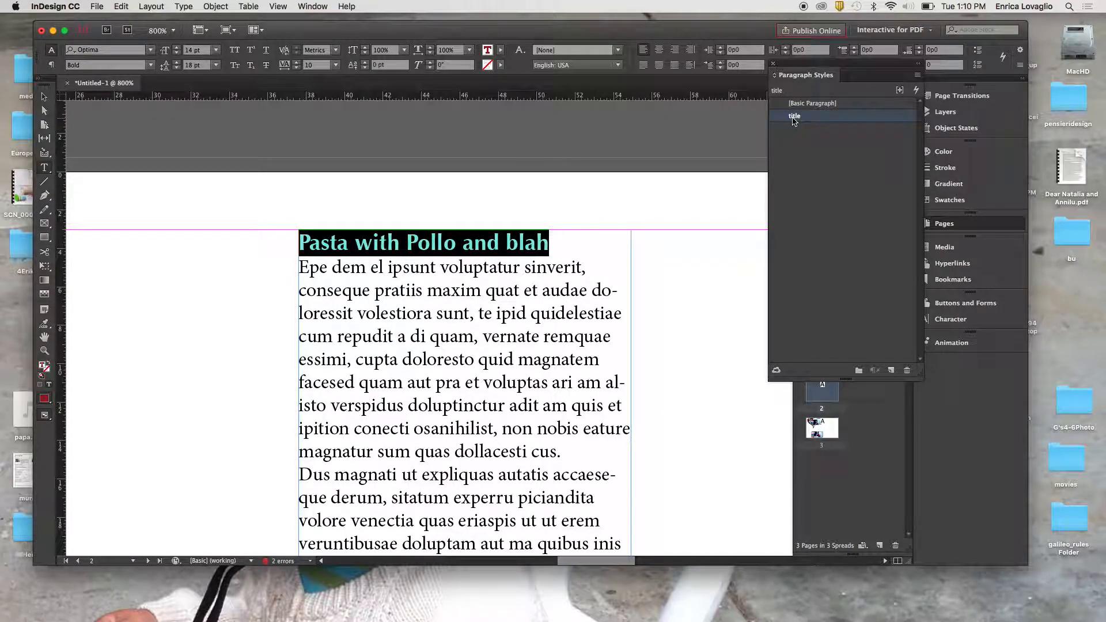
key("super+minus")
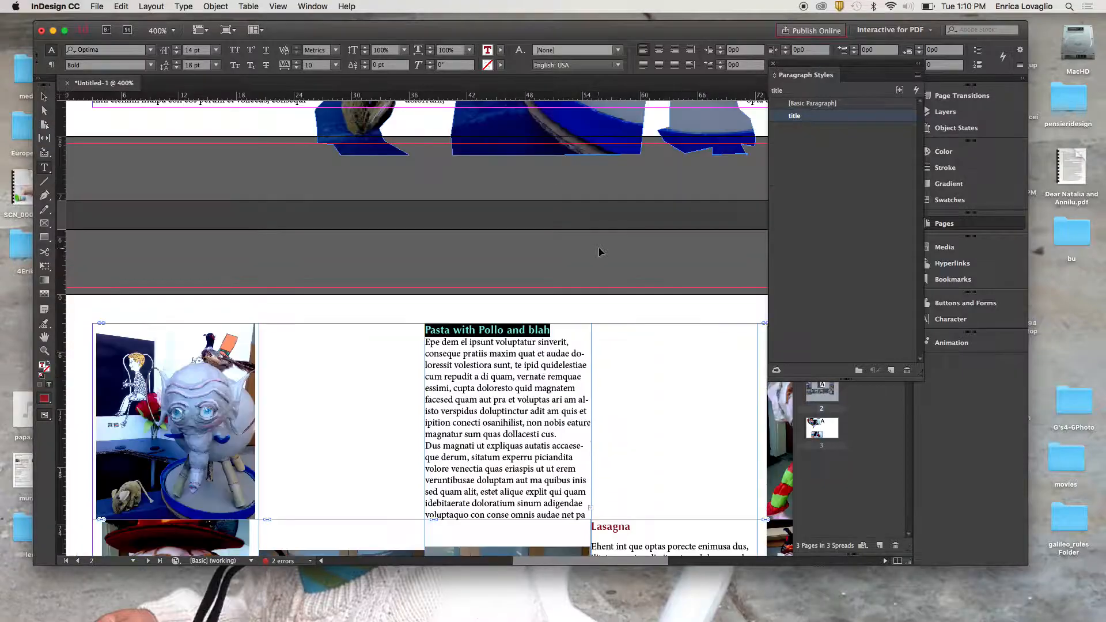
key("super+minus")
left_click(517, 373)
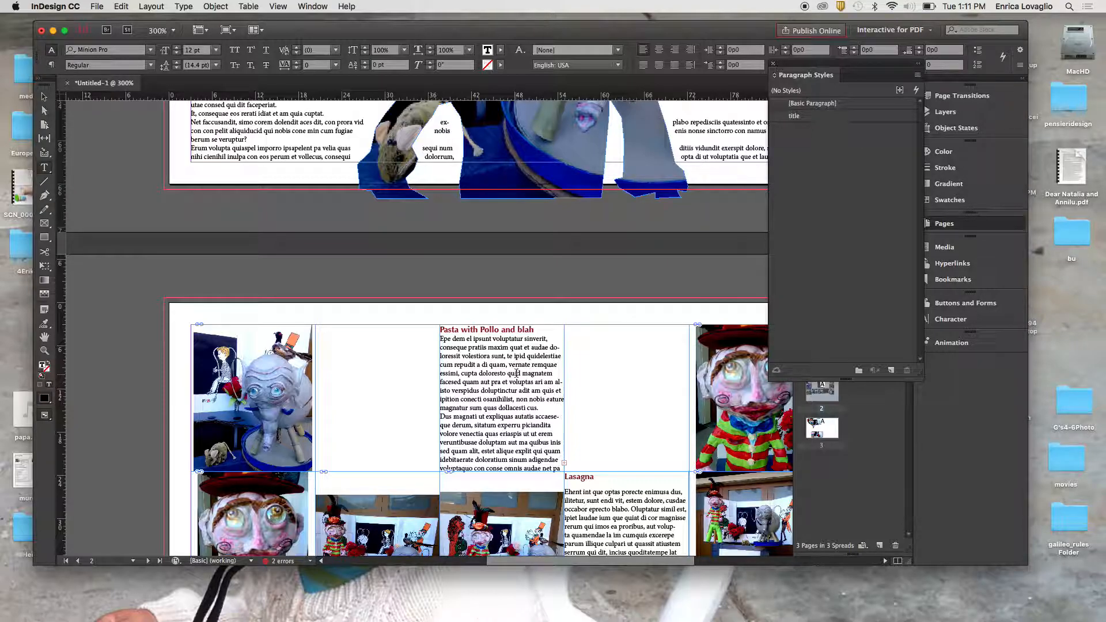
Step: Select all the body text below the Lasagna heading, leaving the heading itself out of the selection
scroll(602, 441, "down", 3)
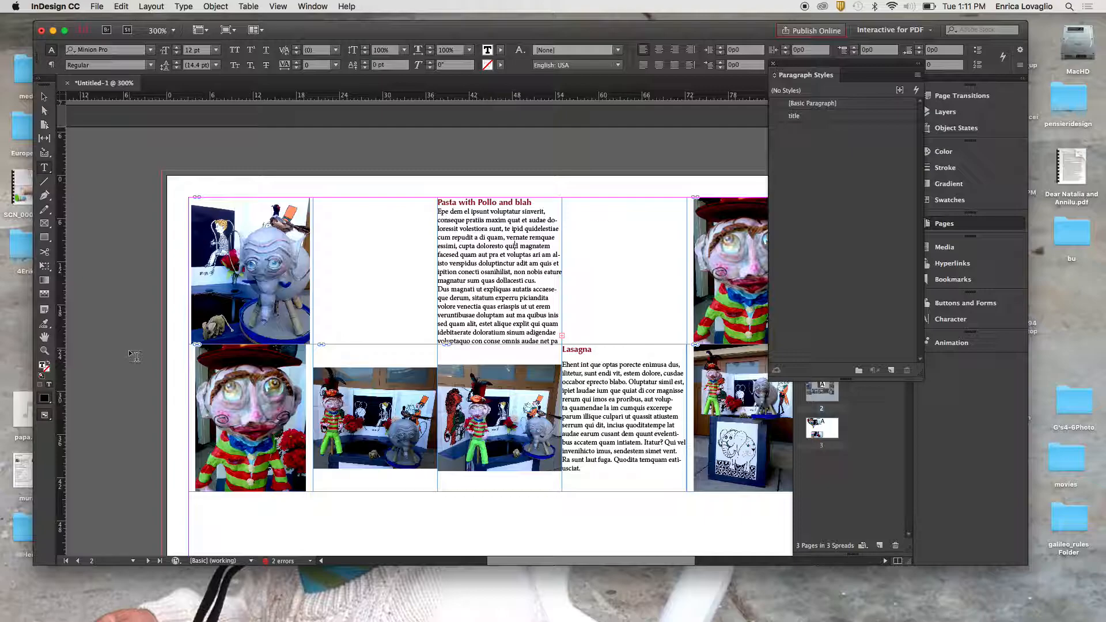
left_click(44, 350)
left_click_drag(591, 348, 725, 465)
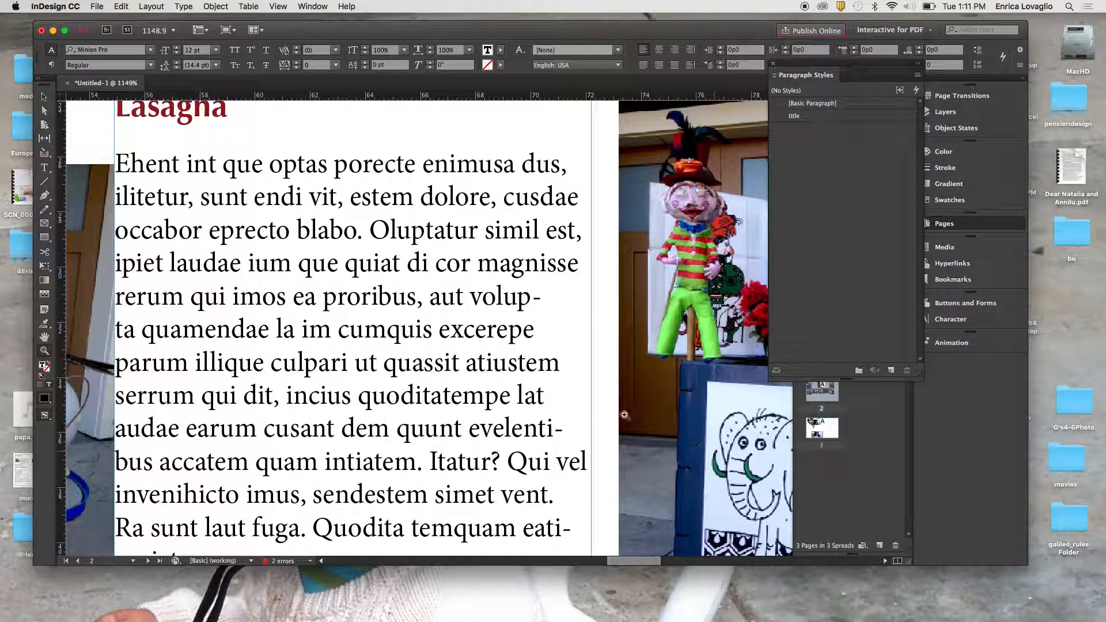
key("super+minus")
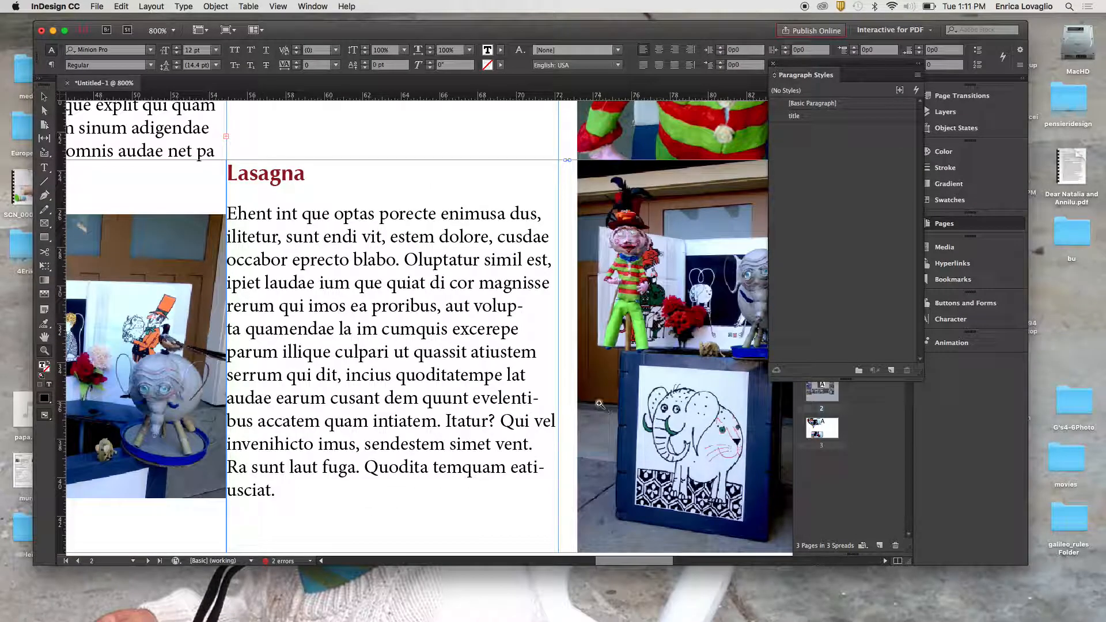
left_click(44, 167)
left_click_drag(275, 493, 226, 221)
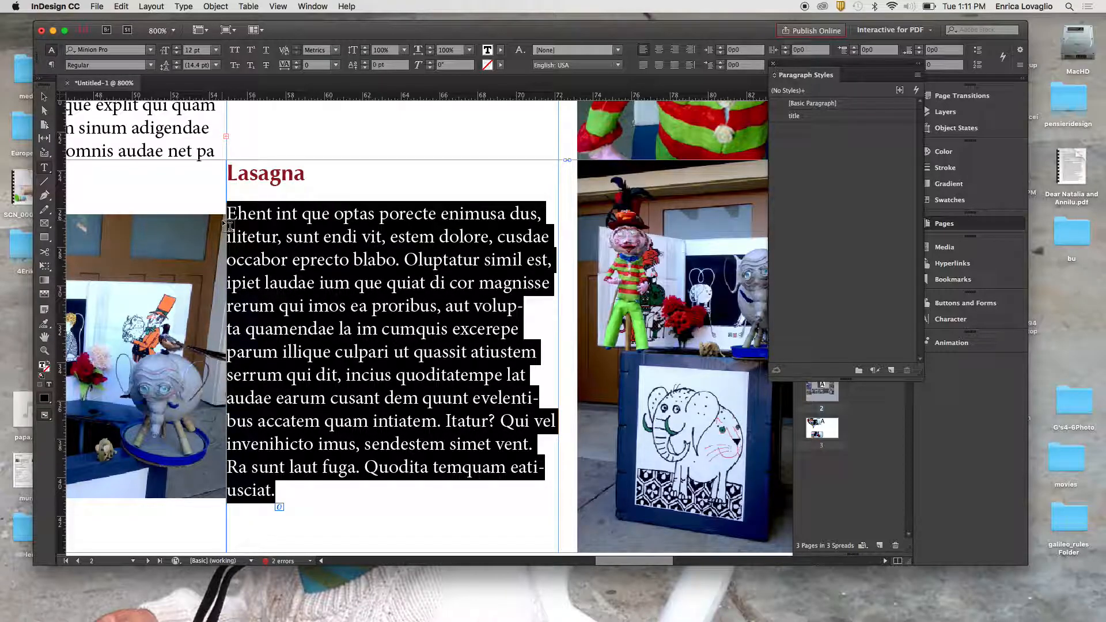